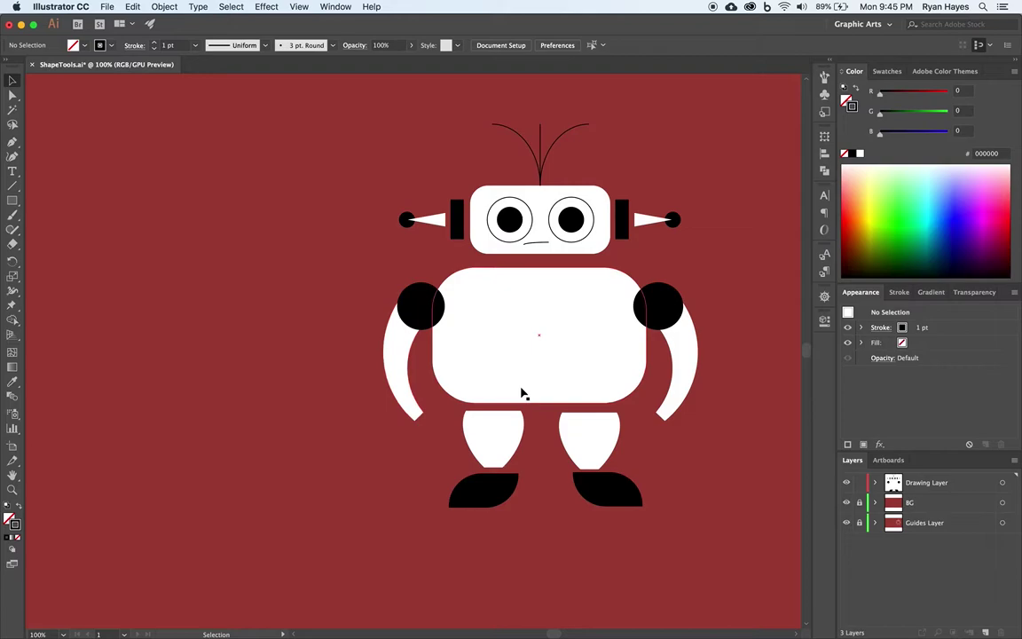
# Step: Select the body rectangle and show its white FFFFFF fill on the Color panel's RGB sliders
pyautogui.click(528, 312)
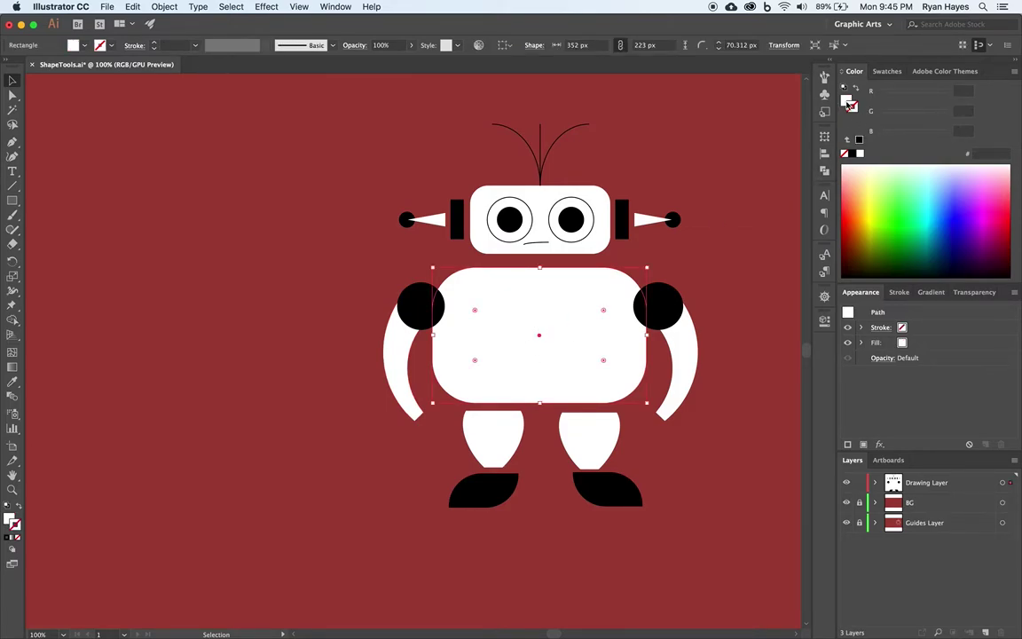
pyautogui.click(846, 101)
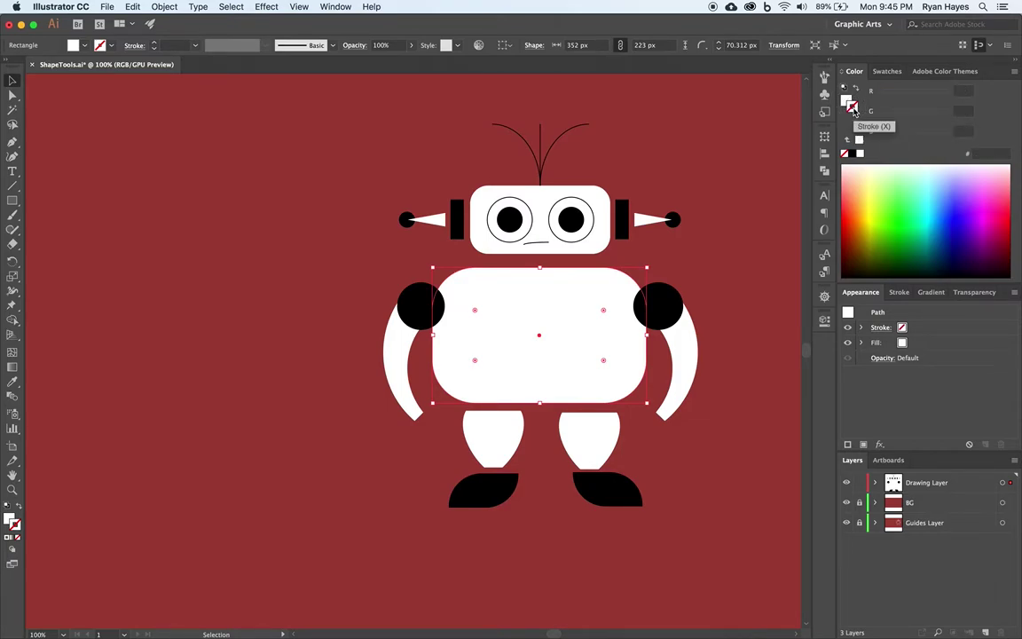
pyautogui.click(850, 104)
pyautogui.click(845, 99)
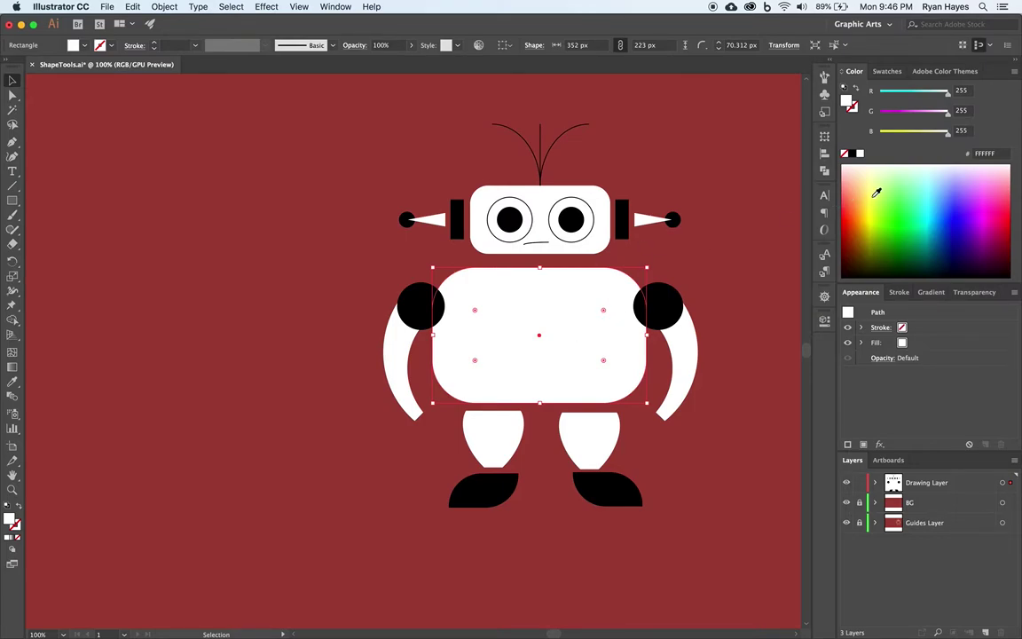
pyautogui.click(888, 74)
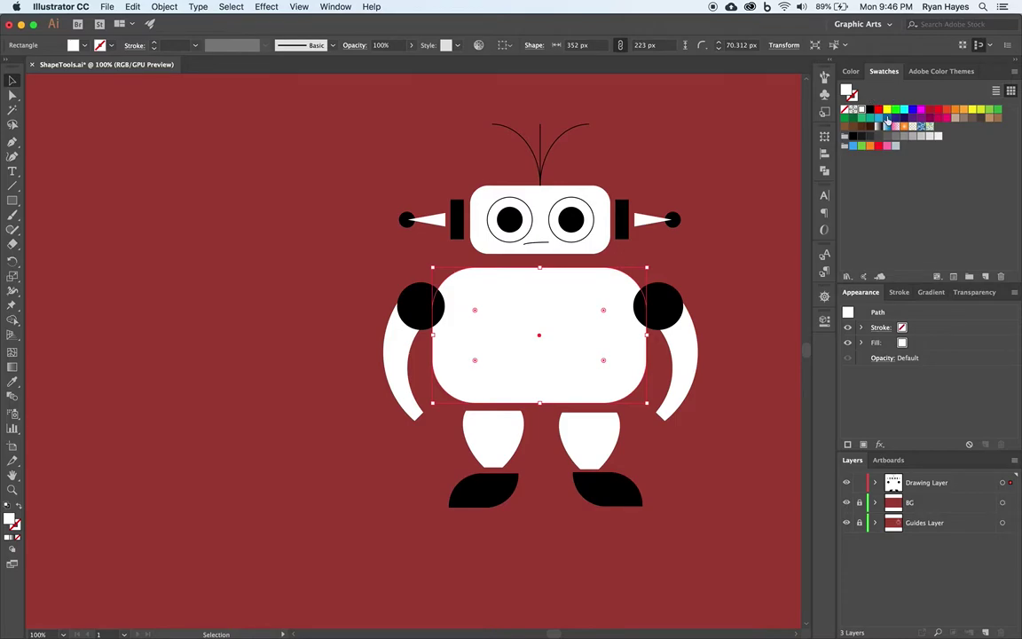
pyautogui.click(852, 71)
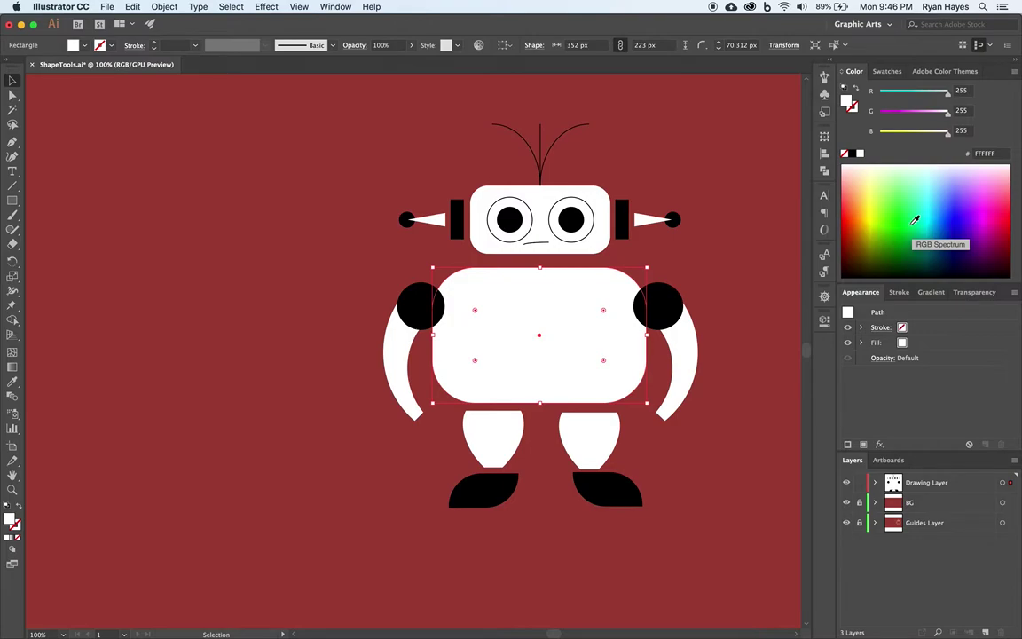
# Step: Fill the robot body with purple-blue RGB 127, 119, 255 (7F77FF)
pyautogui.click(873, 191)
pyautogui.click(948, 221)
pyautogui.click(941, 247)
pyautogui.click(929, 241)
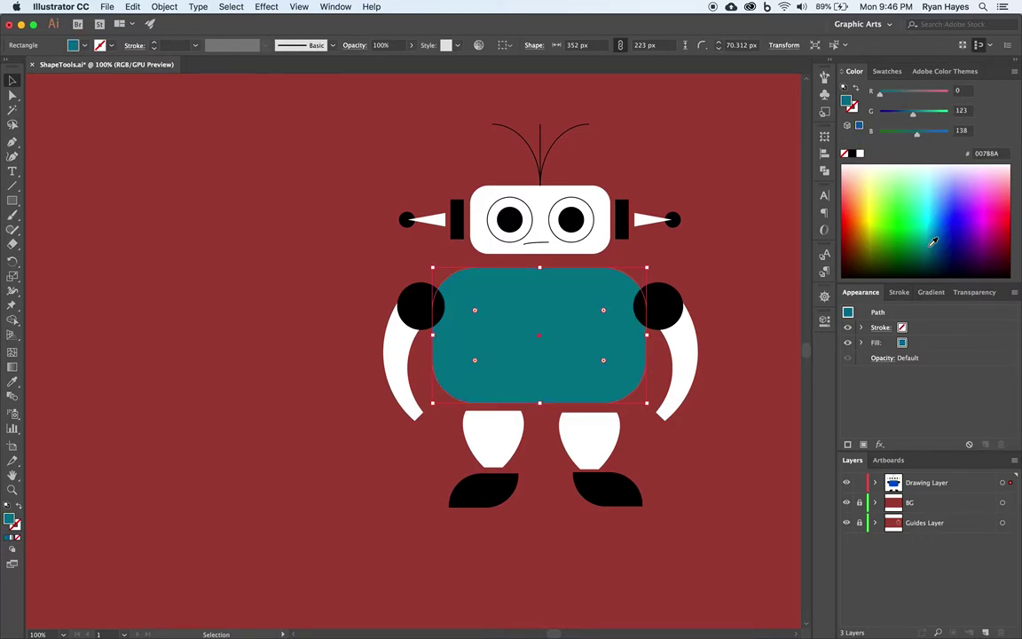
pyautogui.click(927, 184)
pyautogui.click(927, 203)
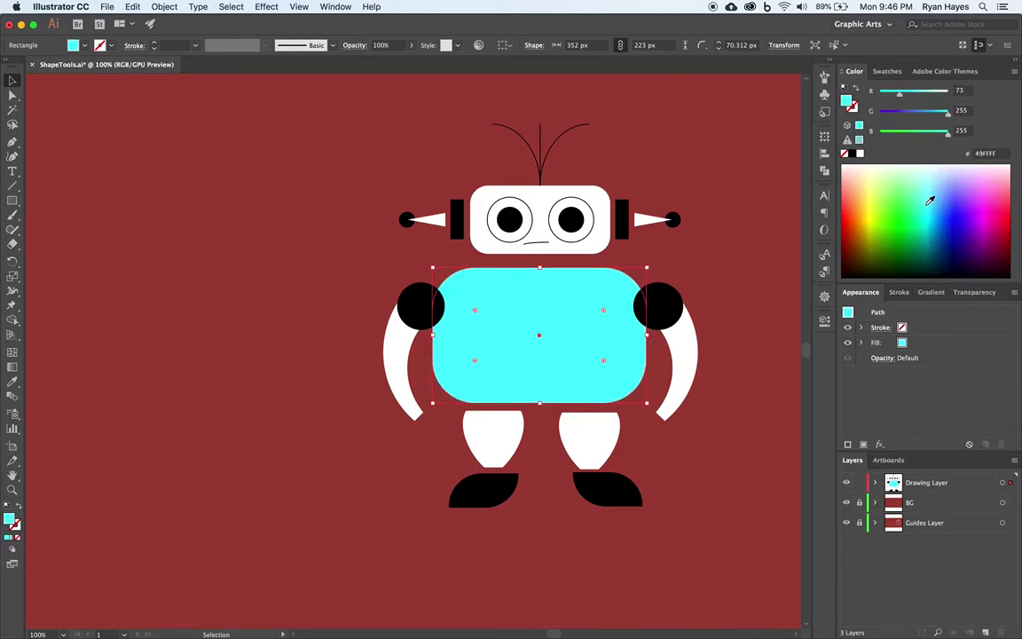
pyautogui.moveTo(946, 117); pyautogui.dragTo(901, 137)
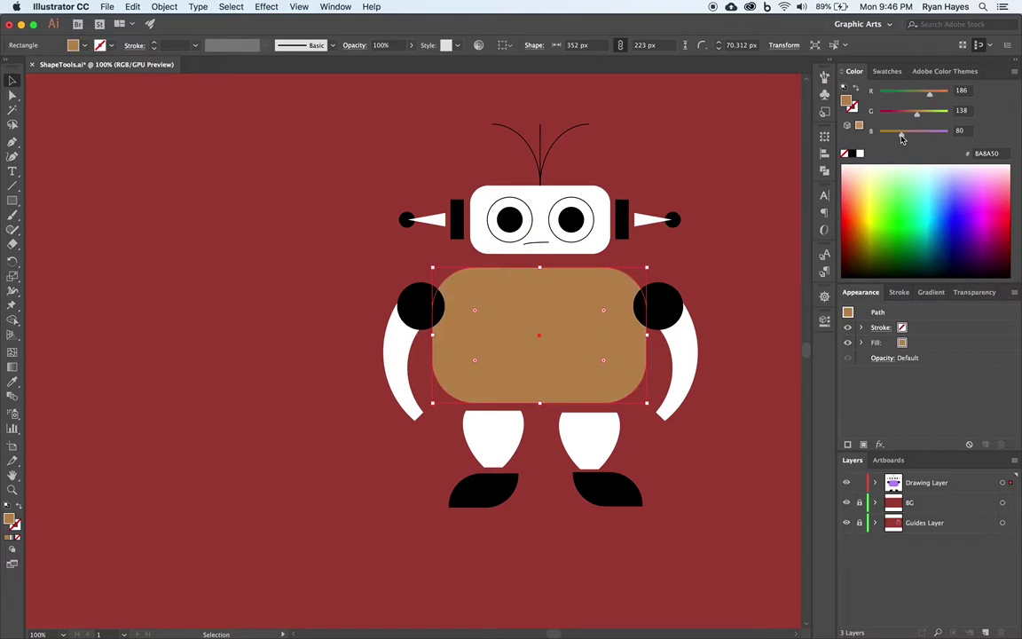
pyautogui.moveTo(926, 200); pyautogui.dragTo(960, 189)
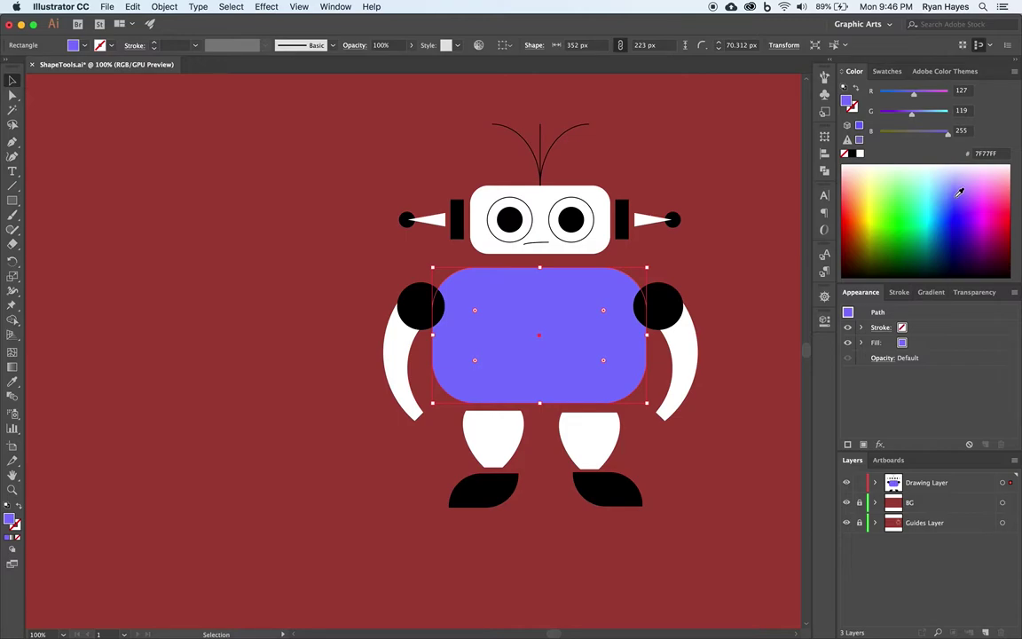
pyautogui.click(853, 109)
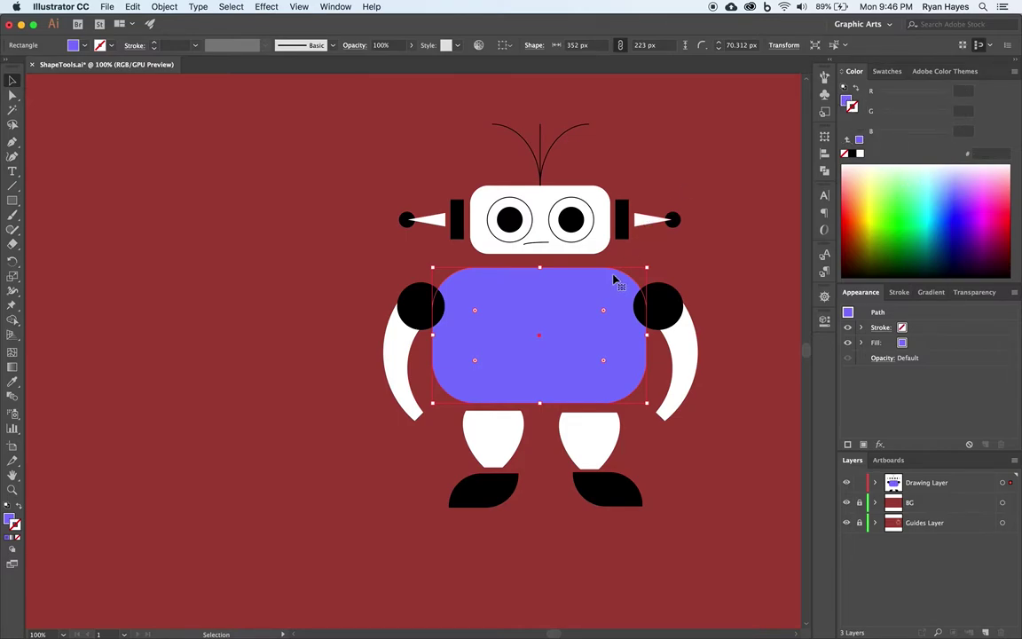
# Step: Give the body a black (000000) 1 pt outline
pyautogui.click(853, 155)
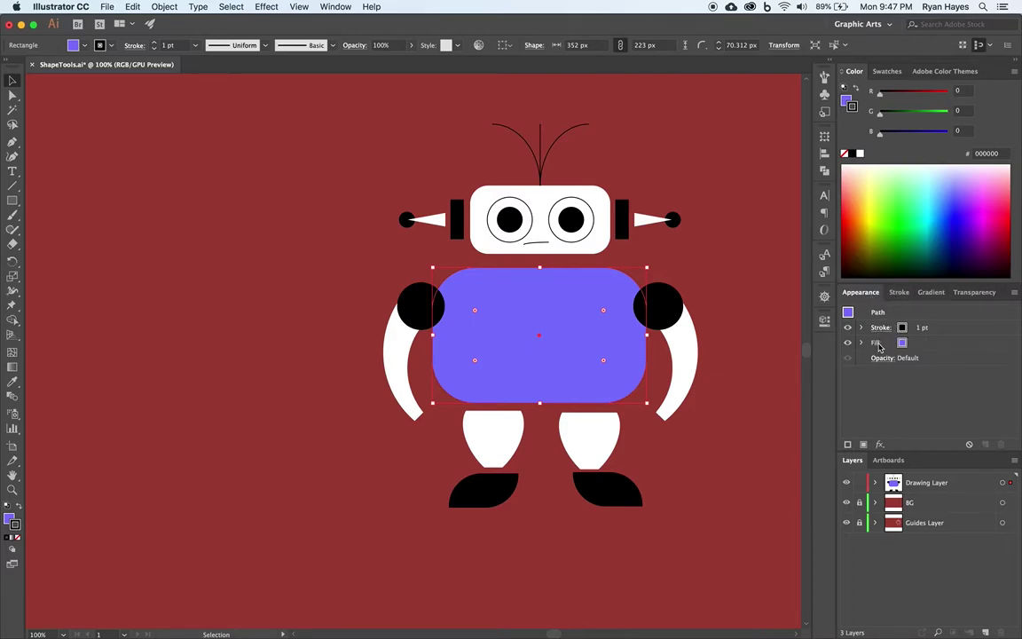
pyautogui.click(900, 293)
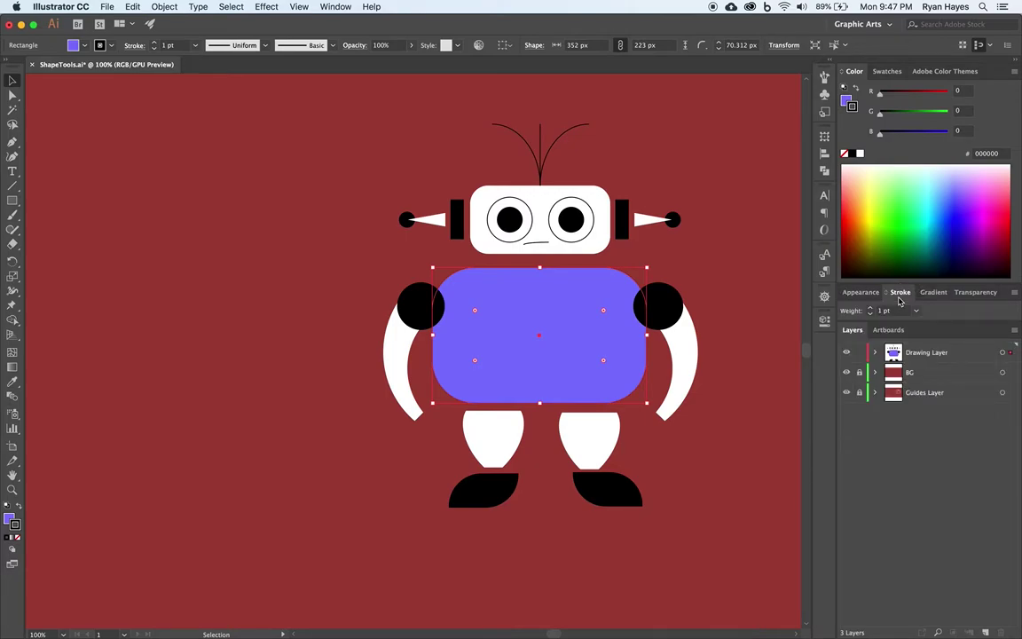
pyautogui.click(858, 294)
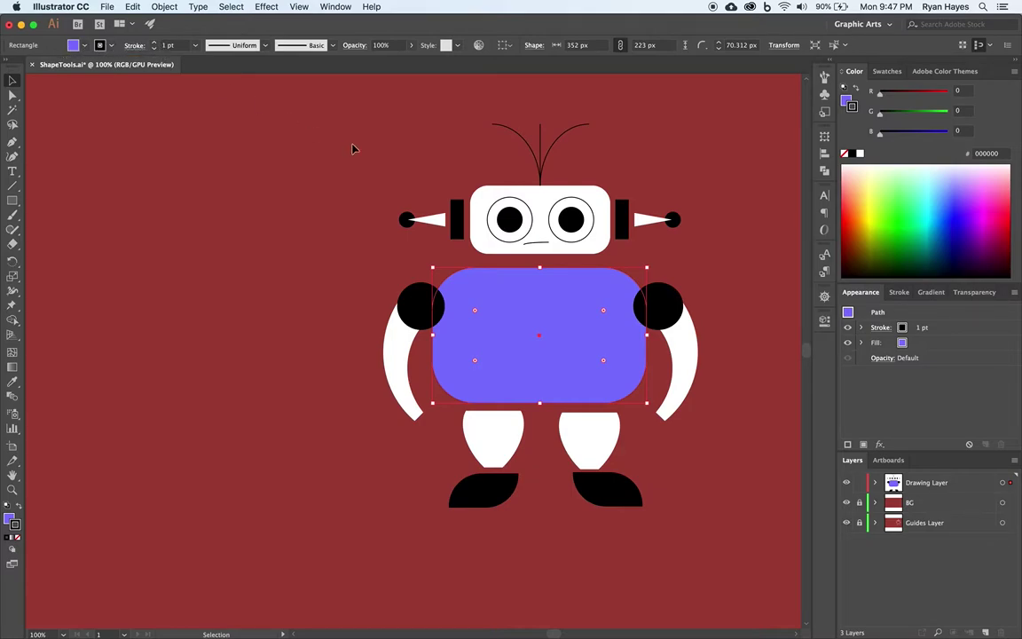
# Step: Set the body's black outline weight to 7 pt in the Control bar
pyautogui.click(195, 47)
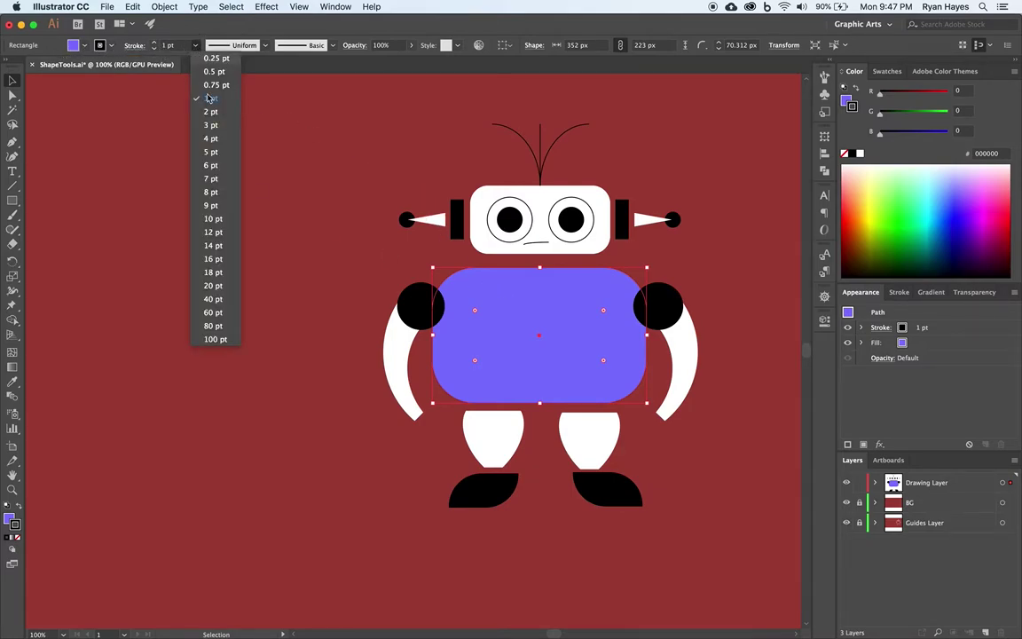
pyautogui.click(211, 179)
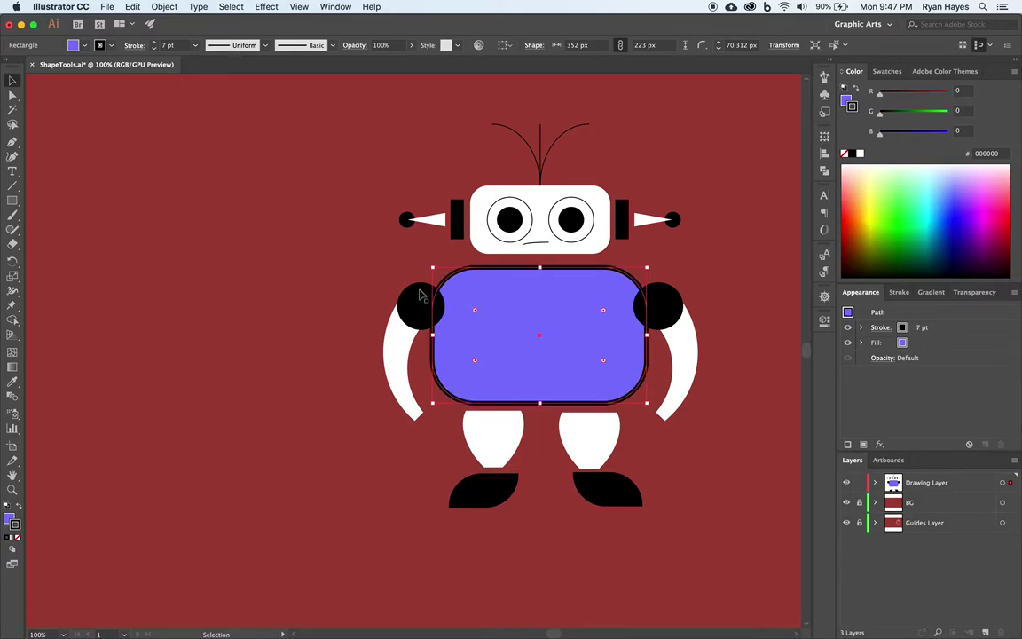
pyautogui.click(354, 265)
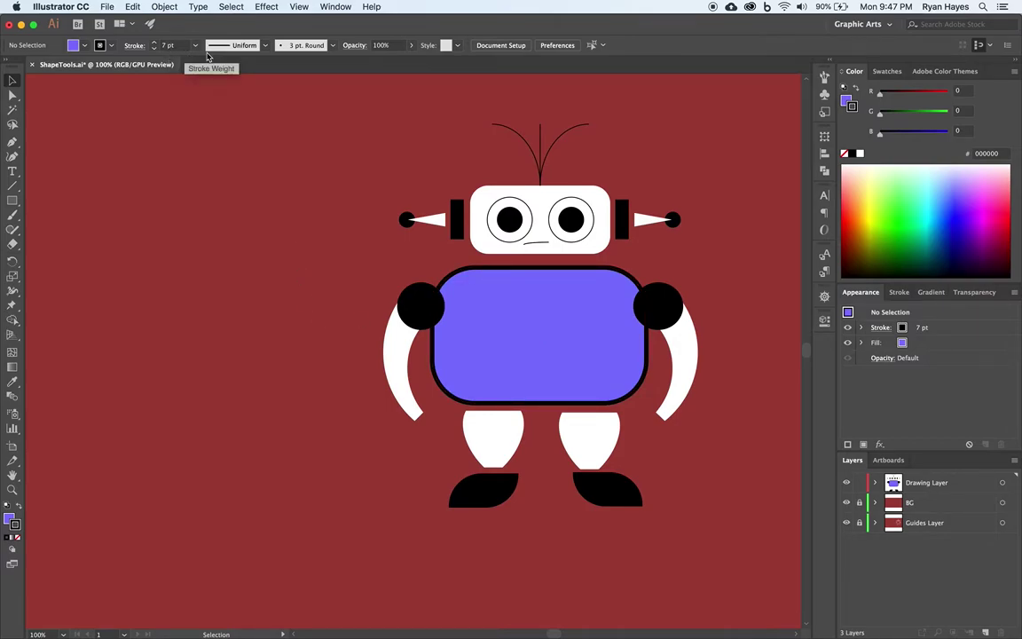
pyautogui.click(476, 268)
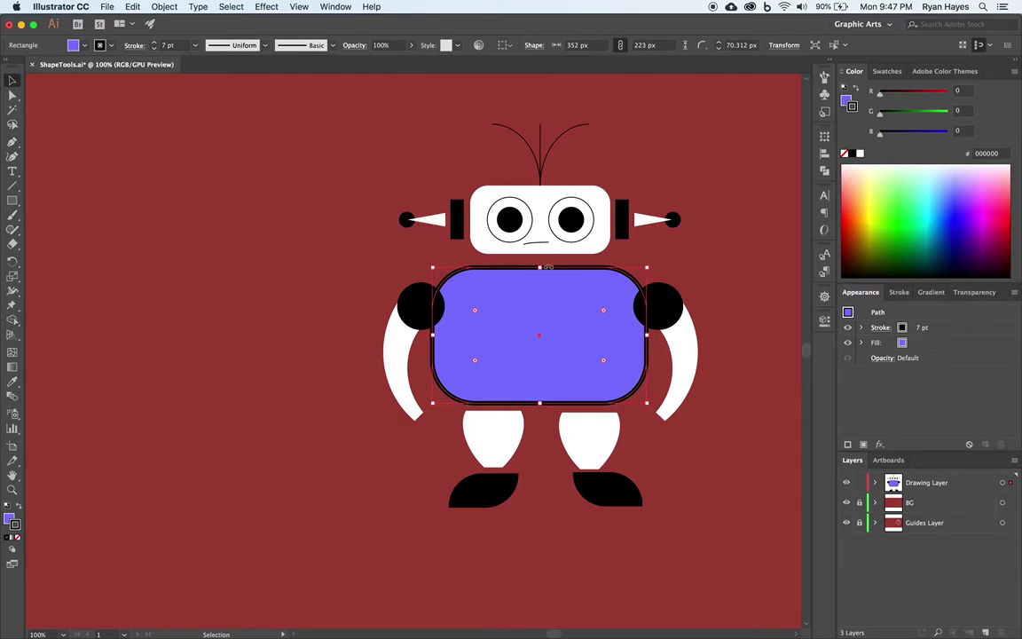
# Step: Apply a tapered, then a bulging variable width profile to the body's outline
pyautogui.click(248, 44)
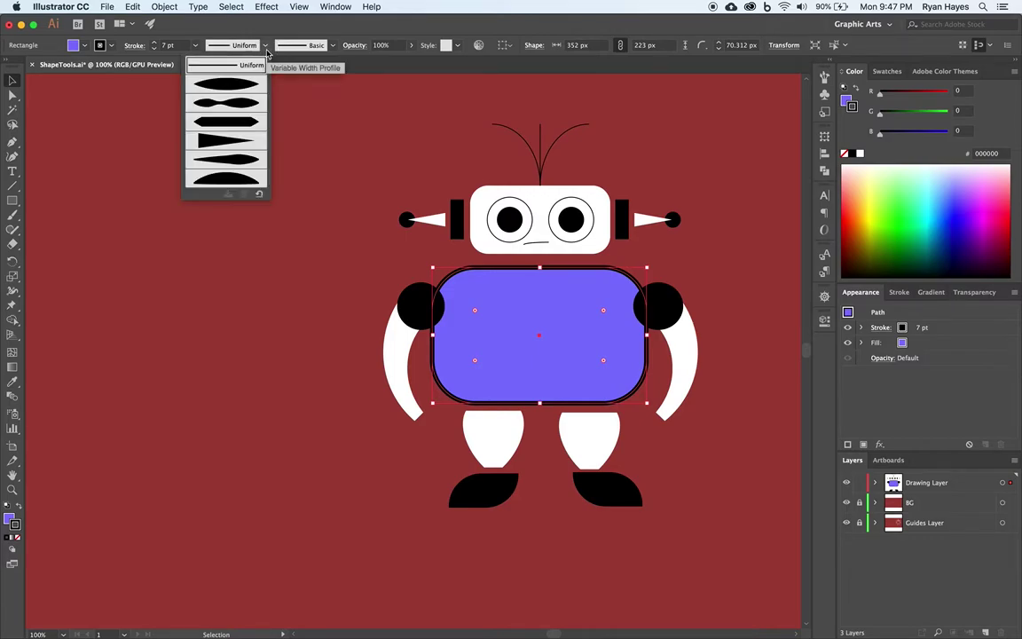
pyautogui.click(248, 177)
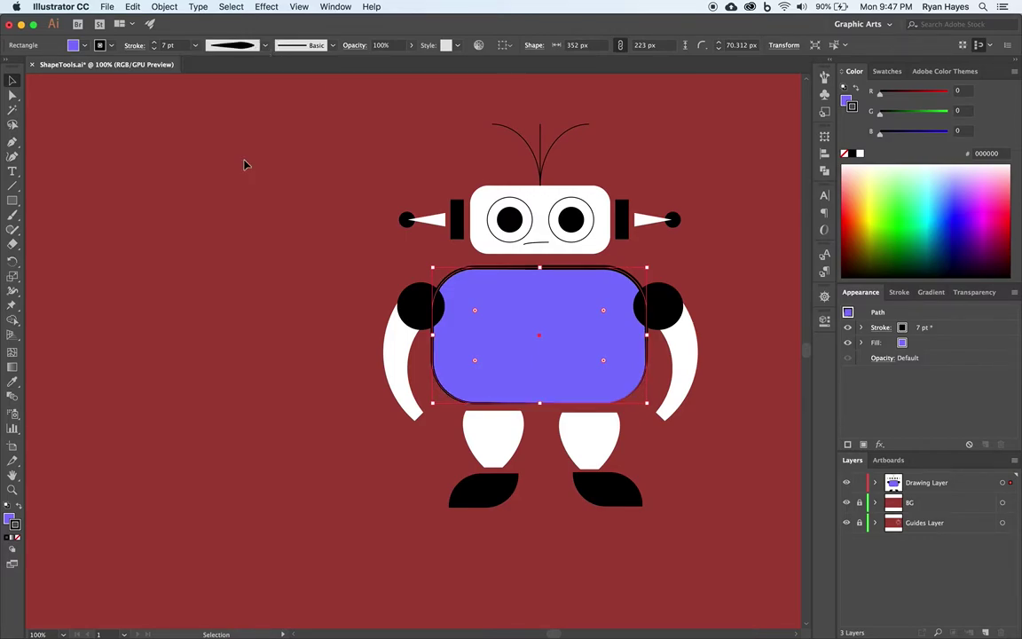
pyautogui.click(235, 45)
pyautogui.click(236, 106)
pyautogui.click(234, 192)
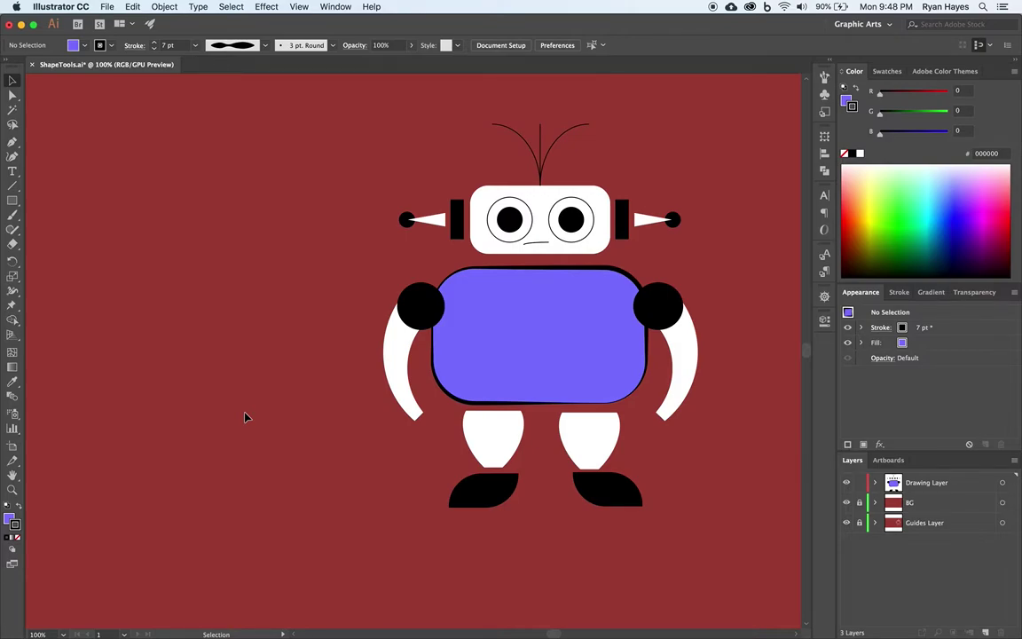
pyautogui.click(581, 375)
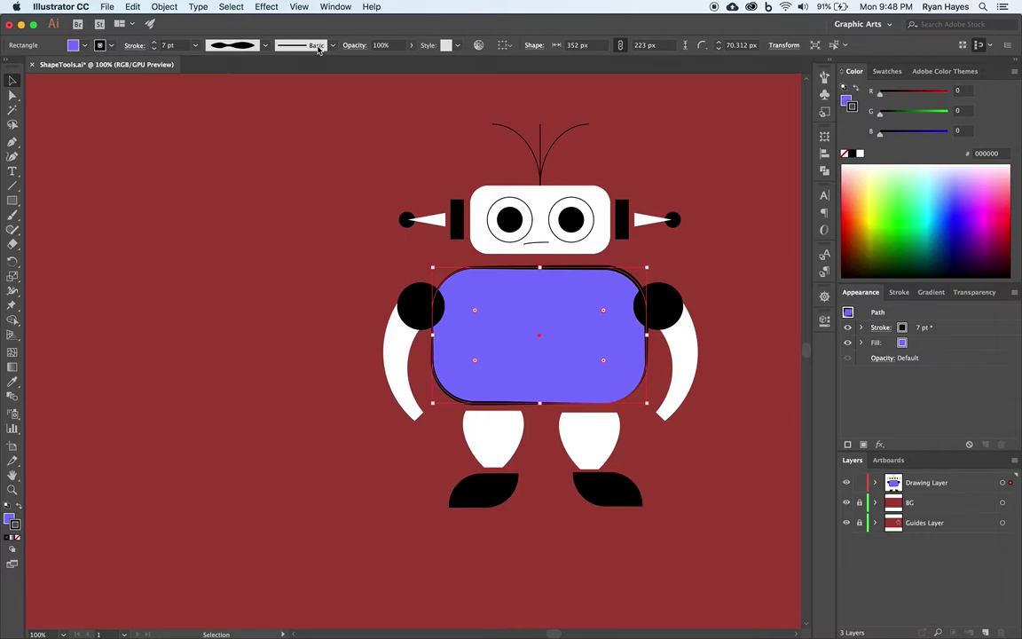
# Step: Apply the Charcoal - Pencil brush to the body's outline
pyautogui.click(302, 45)
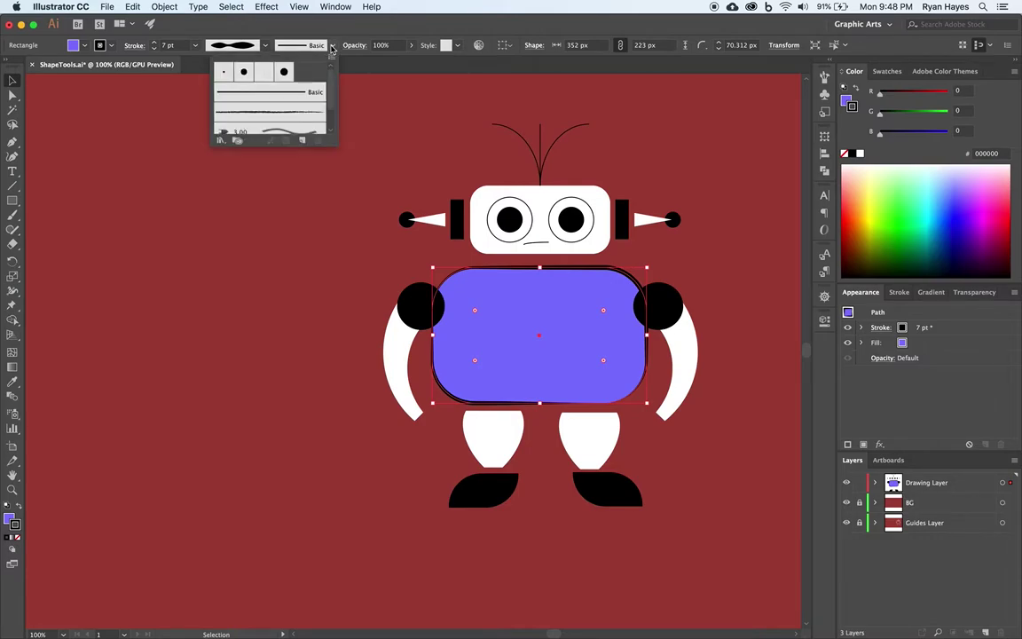
pyautogui.click(284, 117)
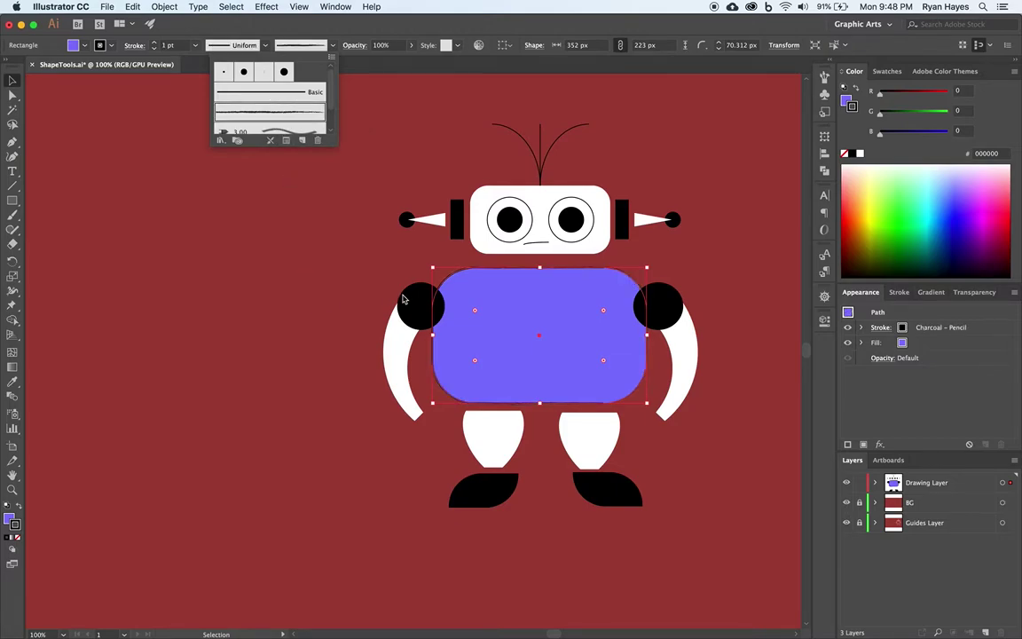
pyautogui.click(484, 321)
pyautogui.click(411, 258)
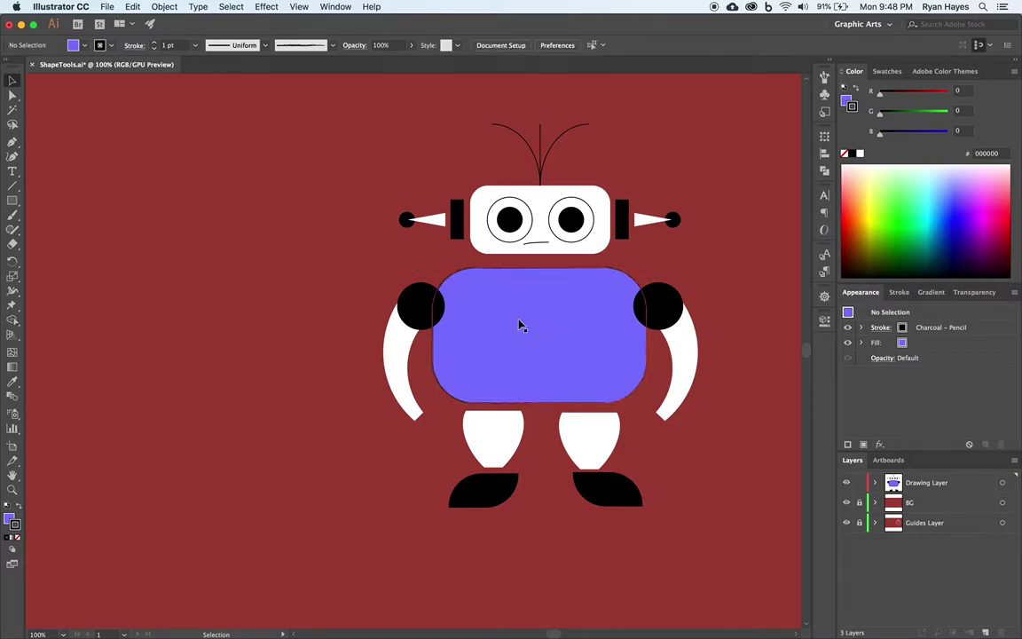
pyautogui.click(576, 293)
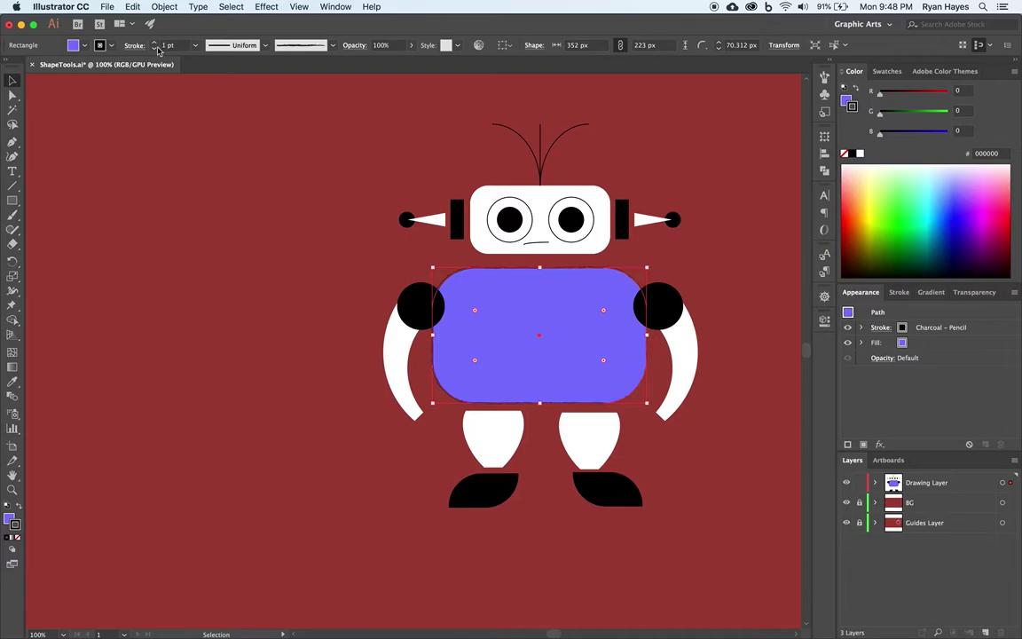
# Step: Set the charcoal outline's stroke weight back to 7 pt
pyautogui.click(195, 45)
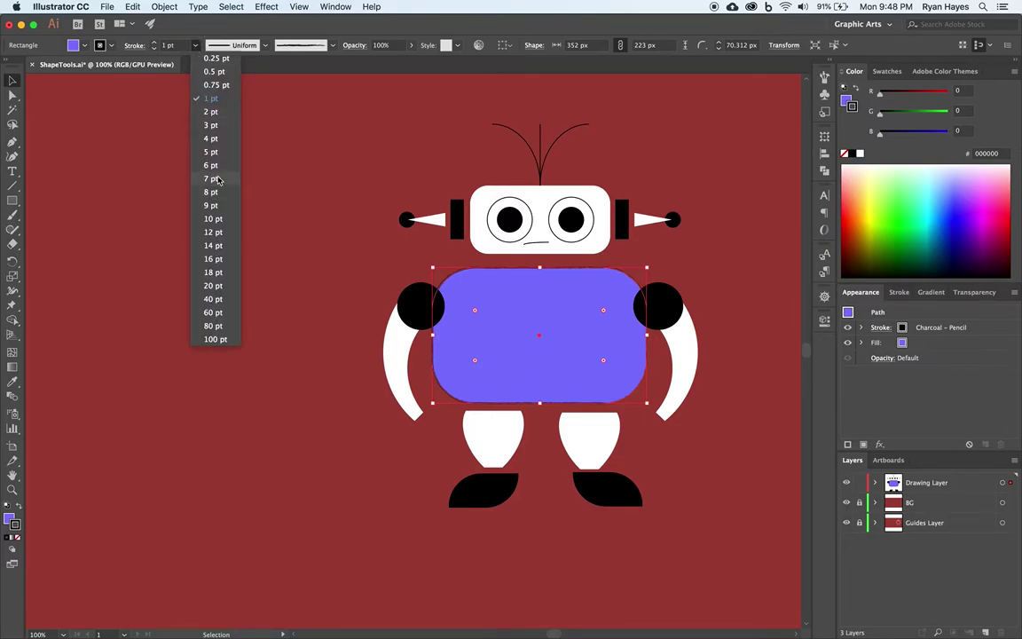
pyautogui.click(211, 179)
pyautogui.click(243, 286)
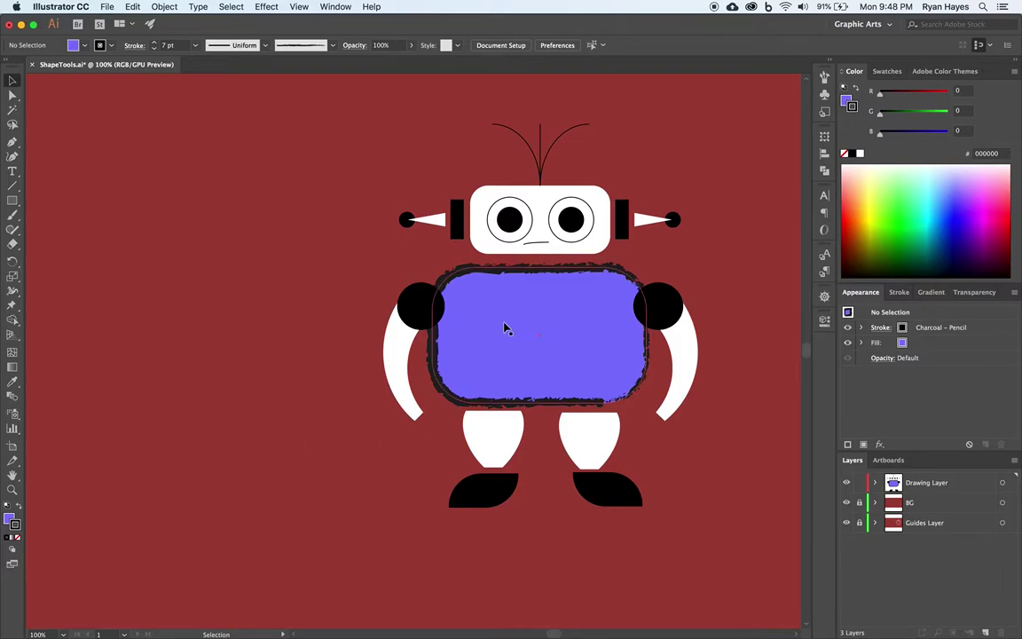
pyautogui.click(607, 281)
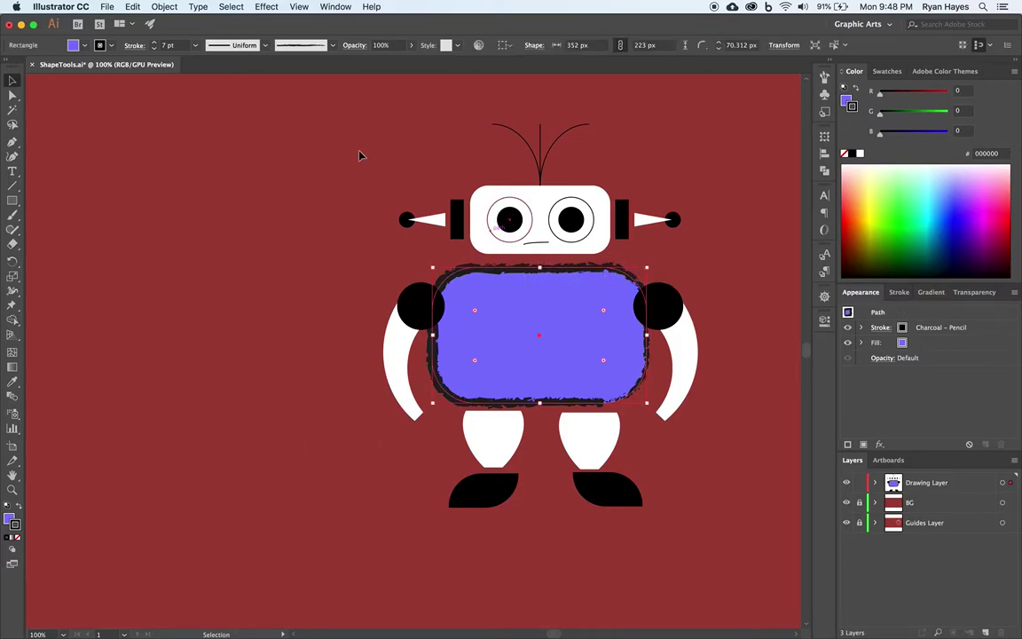
# Step: Open the Artistic > Artistic_Paintbrush brush library
pyautogui.click(318, 49)
pyautogui.moveTo(335, 143); pyautogui.dragTo(338, 196)
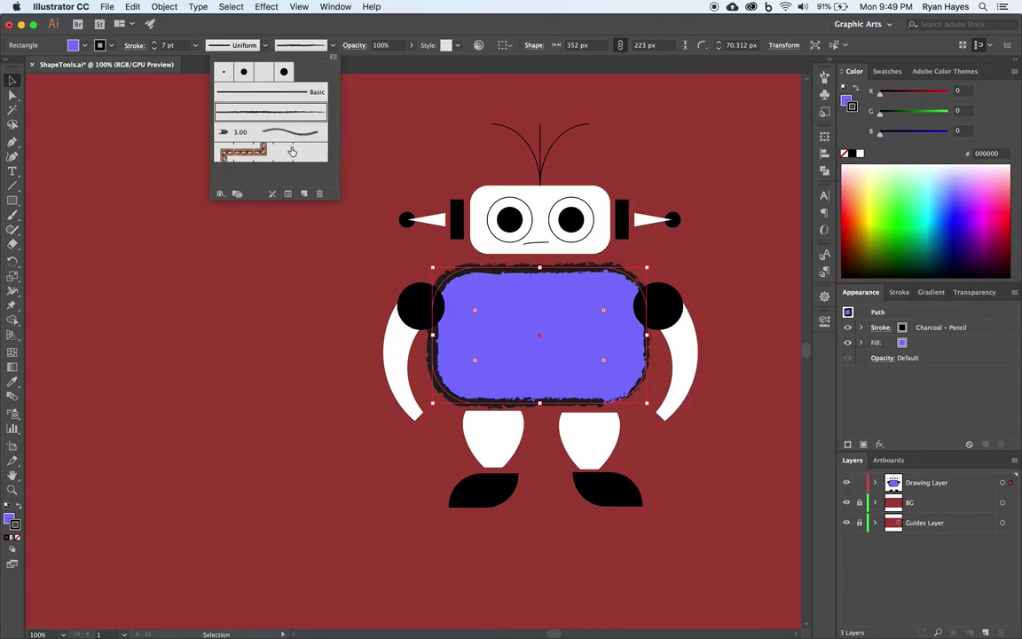
pyautogui.click(221, 200)
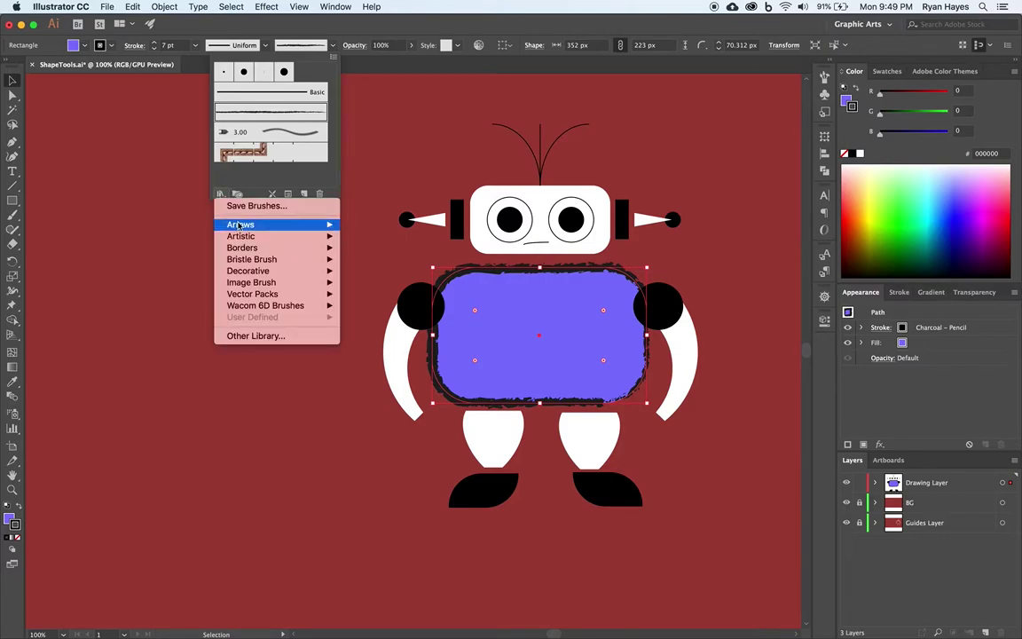
pyautogui.moveTo(241, 227)
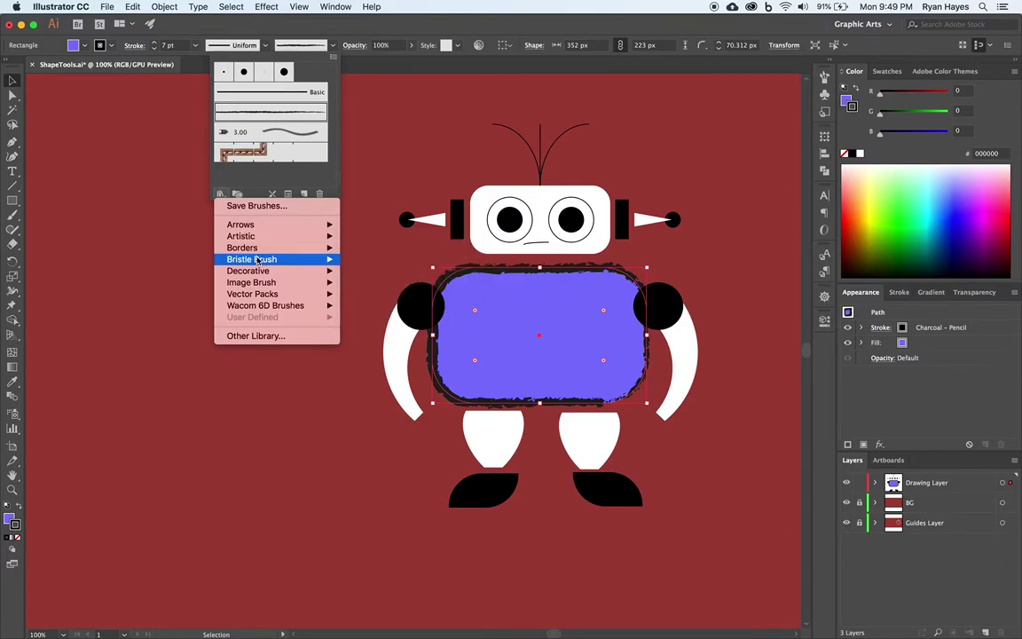
pyautogui.moveTo(258, 270)
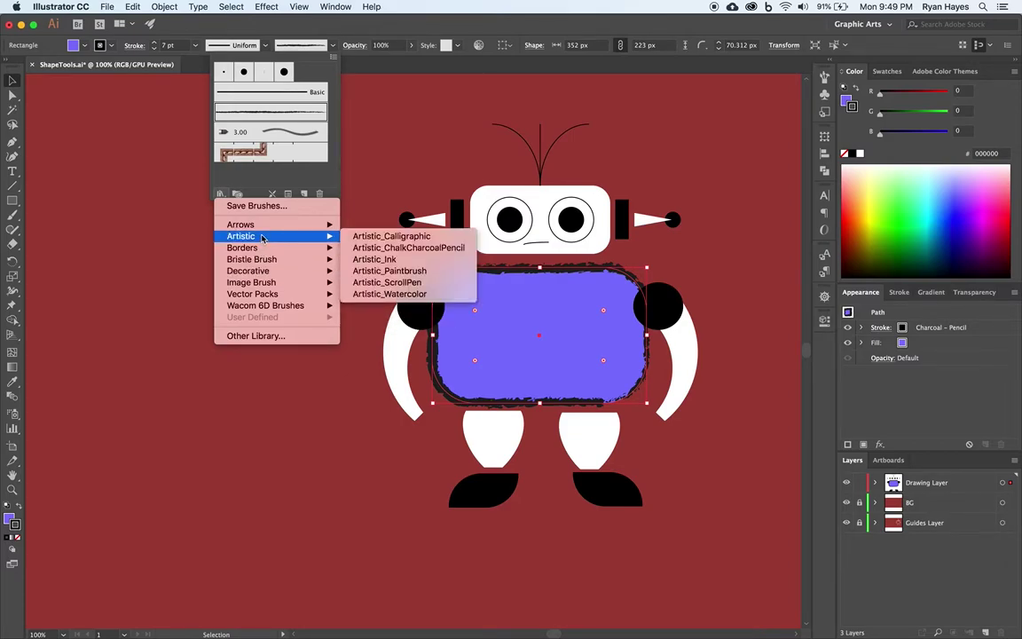
pyautogui.click(387, 271)
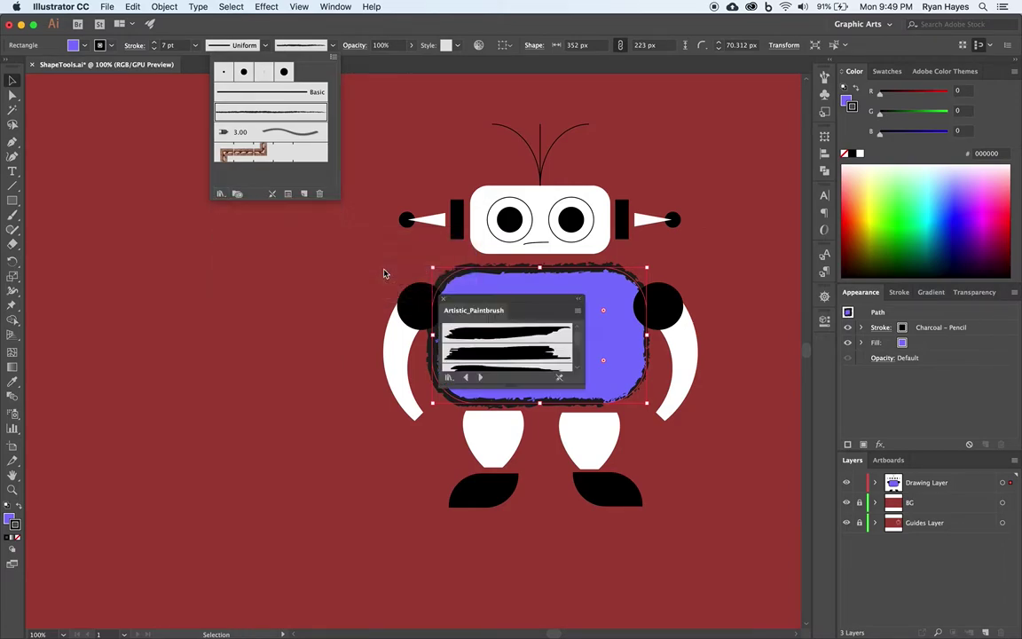
# Step: Move the Artistic_Paintbrush panel left, enlarge it, and apply Brush 3 to the body
pyautogui.click(516, 299)
pyautogui.moveTo(493, 303); pyautogui.dragTo(216, 154)
pyautogui.moveTo(303, 238)
pyautogui.mouseDown()
pyautogui.moveTo(299, 315)
pyautogui.moveTo(319, 532)
pyautogui.mouseUp()
pyautogui.click(238, 224)
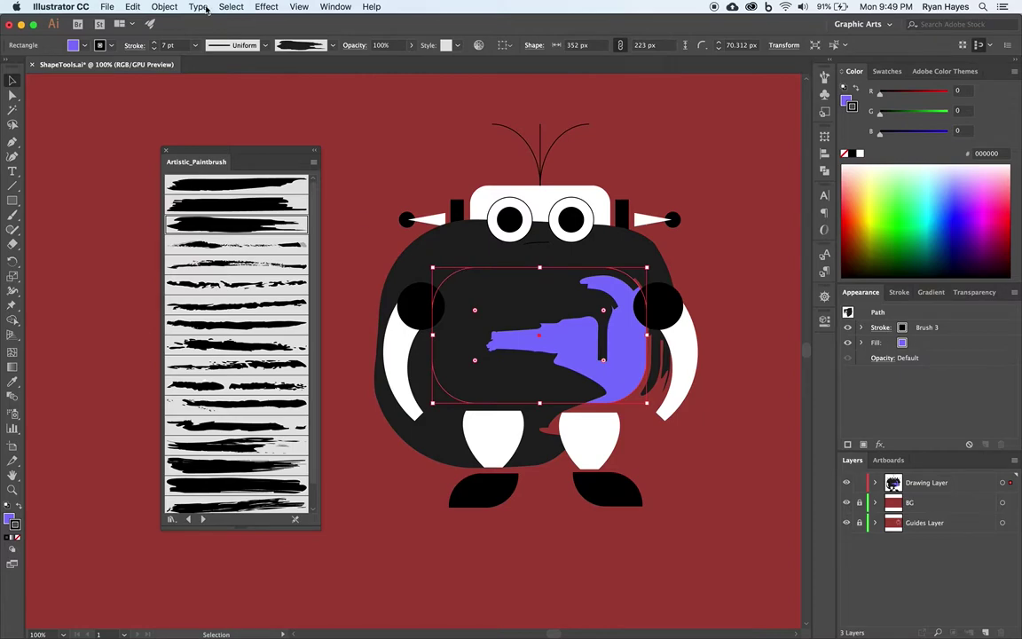
# Step: Thin the body outline to 0.25 pt and switch it to Dry Brush 3
pyautogui.click(196, 45)
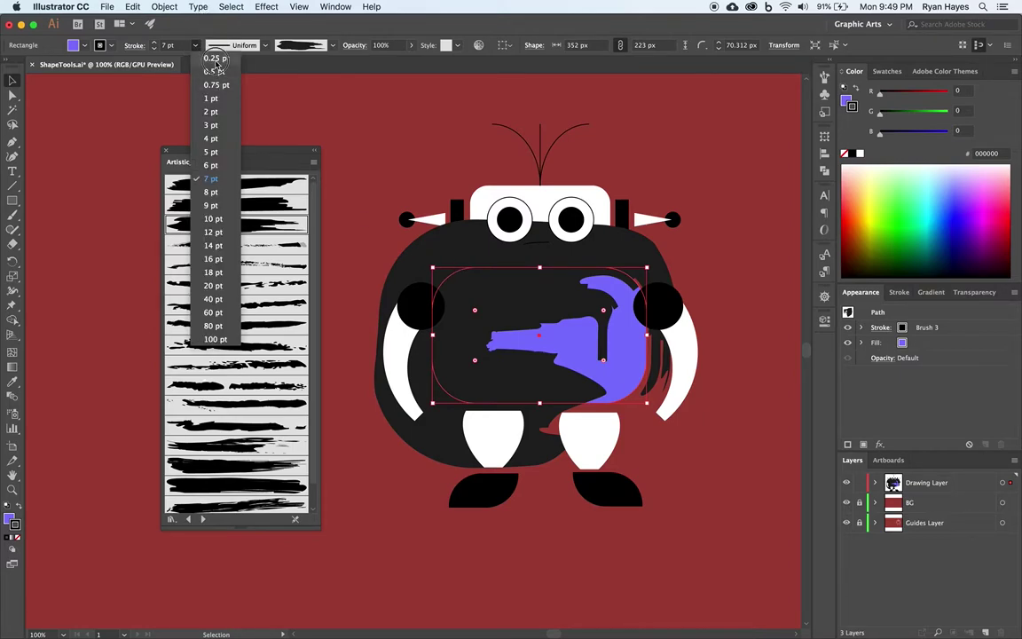
pyautogui.click(211, 55)
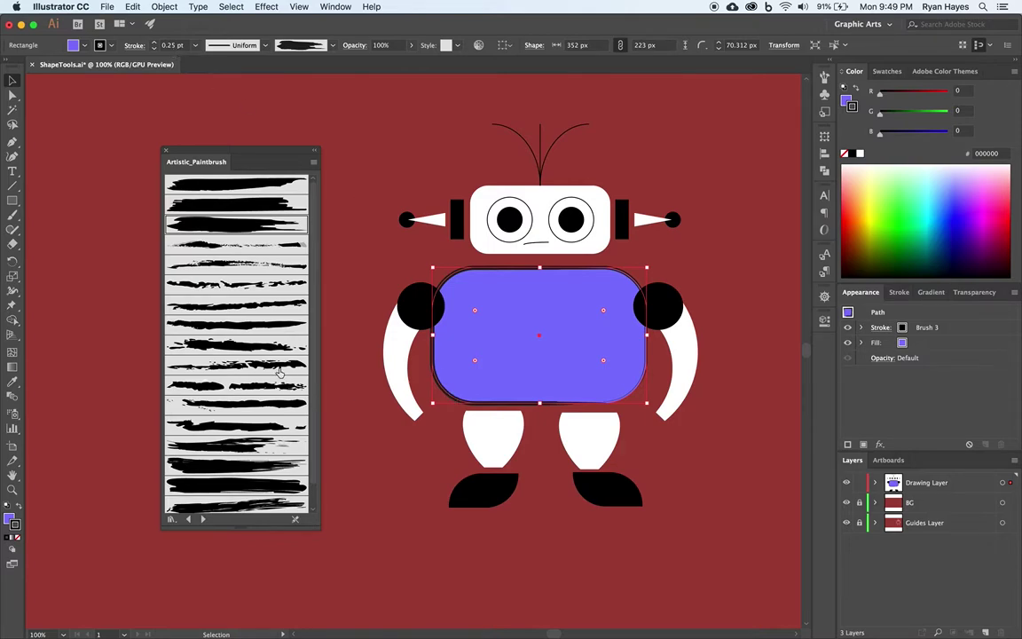
pyautogui.click(217, 284)
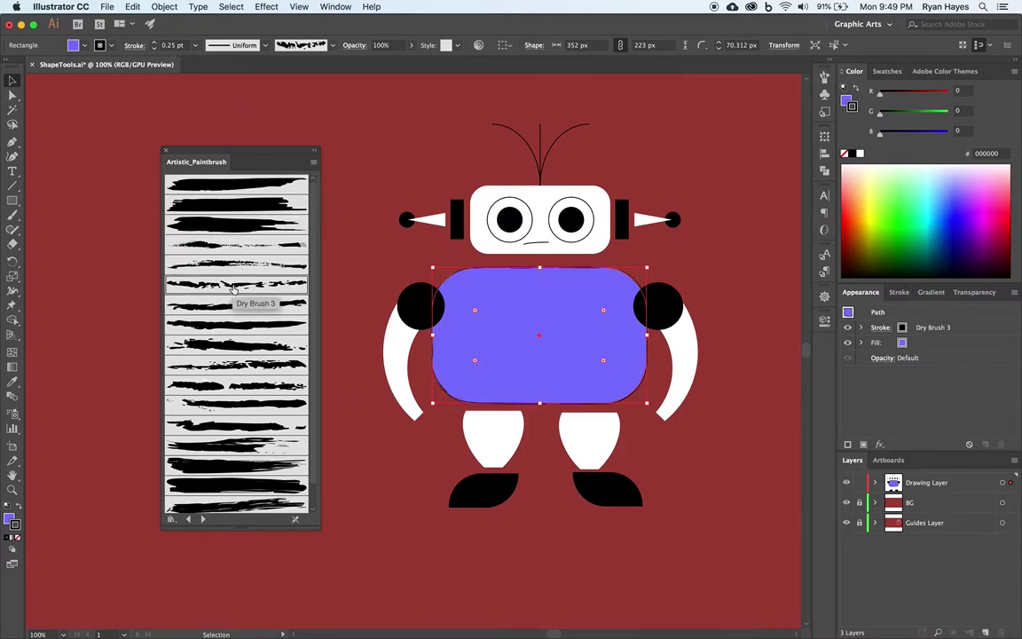
# Step: Set the Dry Brush 3 outline to 4 pt, then settle on 2 pt
pyautogui.click(196, 44)
pyautogui.click(213, 140)
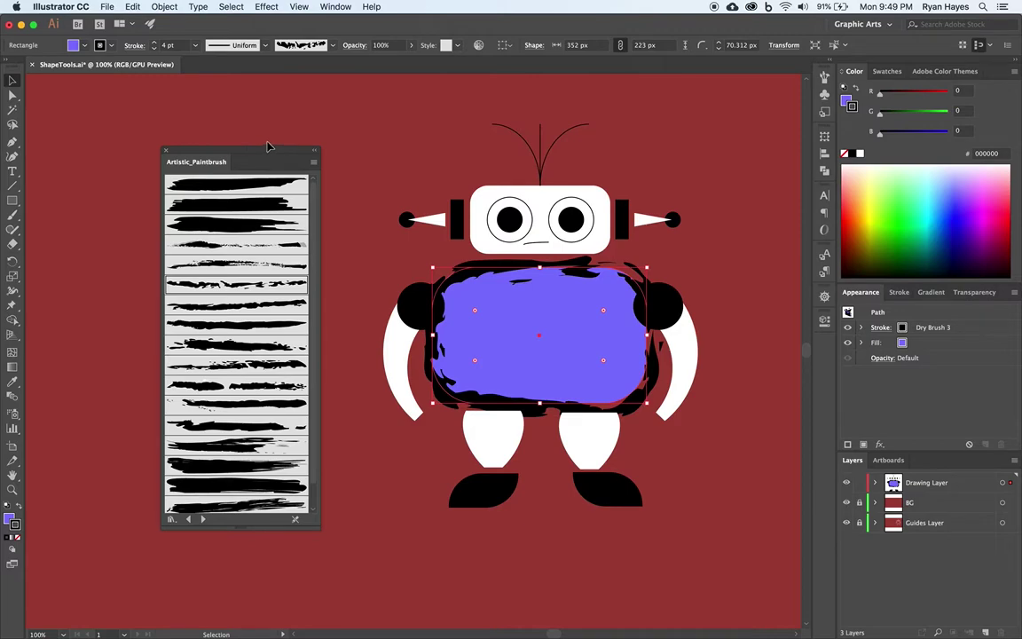
pyautogui.click(195, 45)
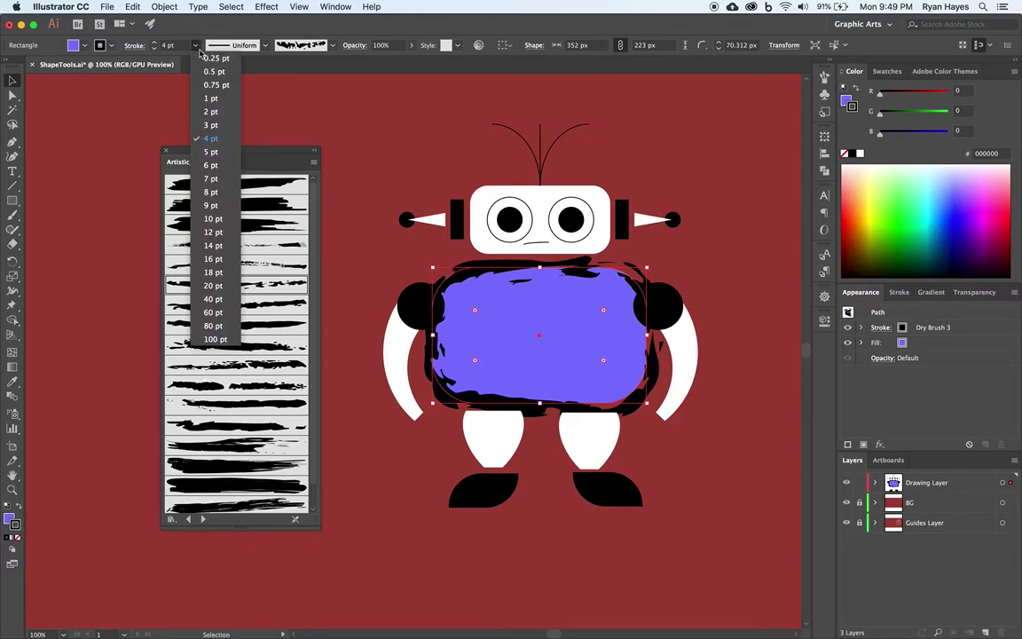
pyautogui.click(210, 111)
pyautogui.click(236, 116)
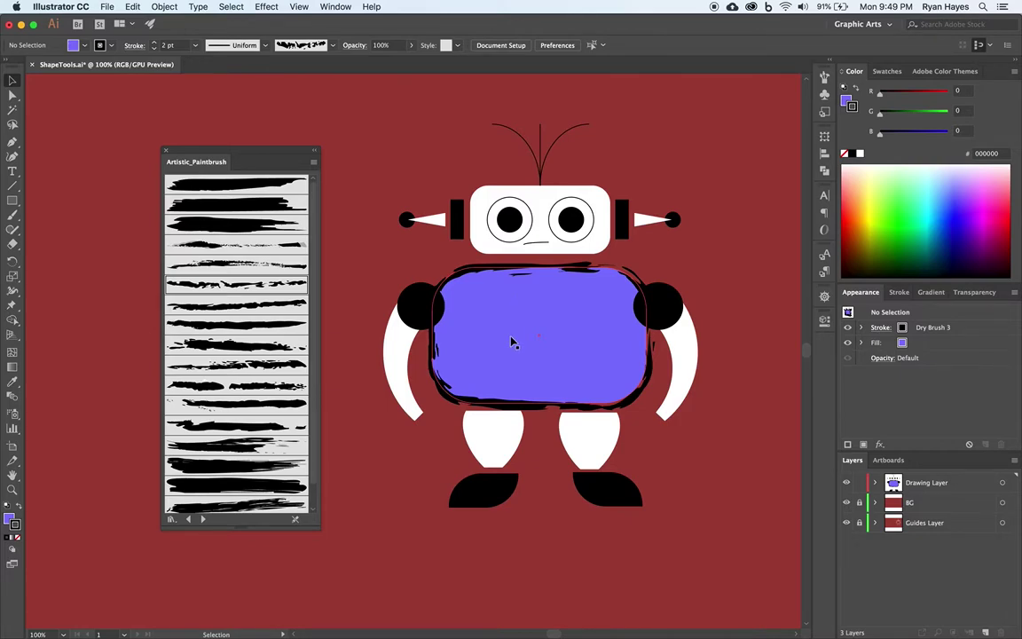
pyautogui.click(524, 142)
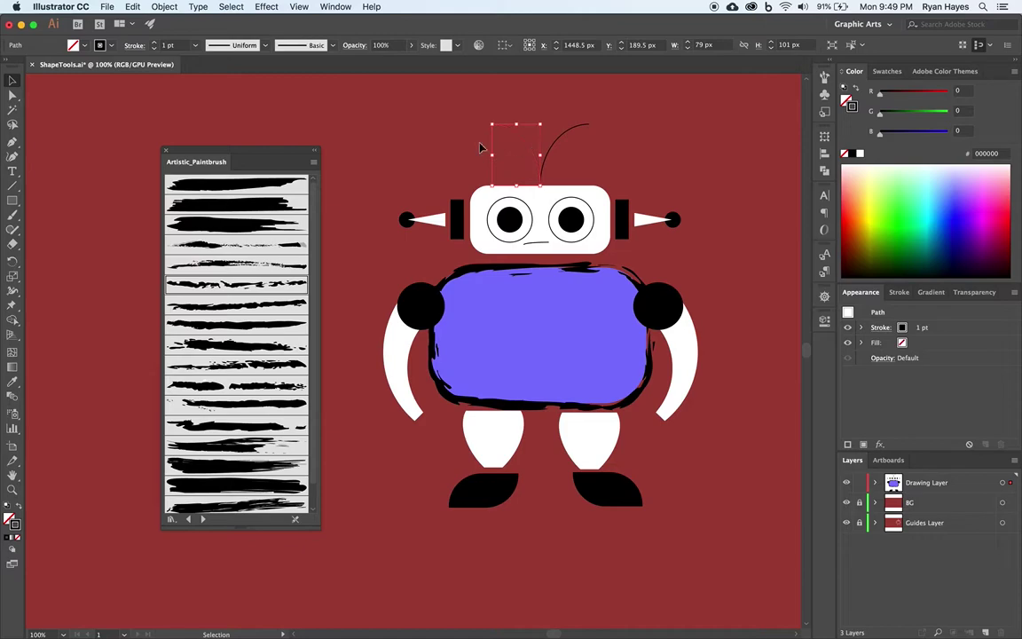
pyautogui.click(846, 100)
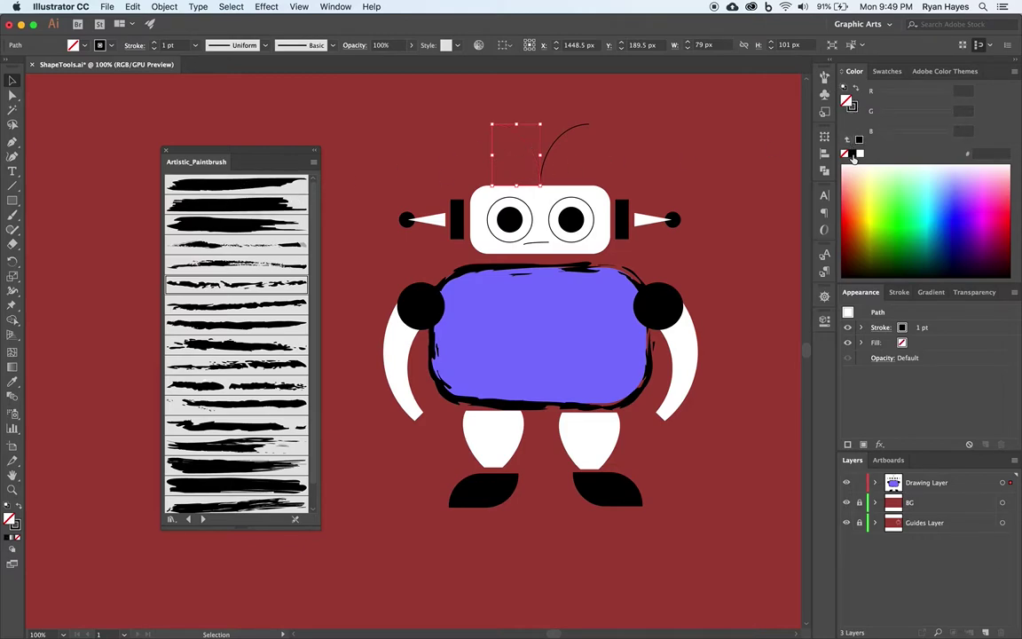
pyautogui.click(899, 193)
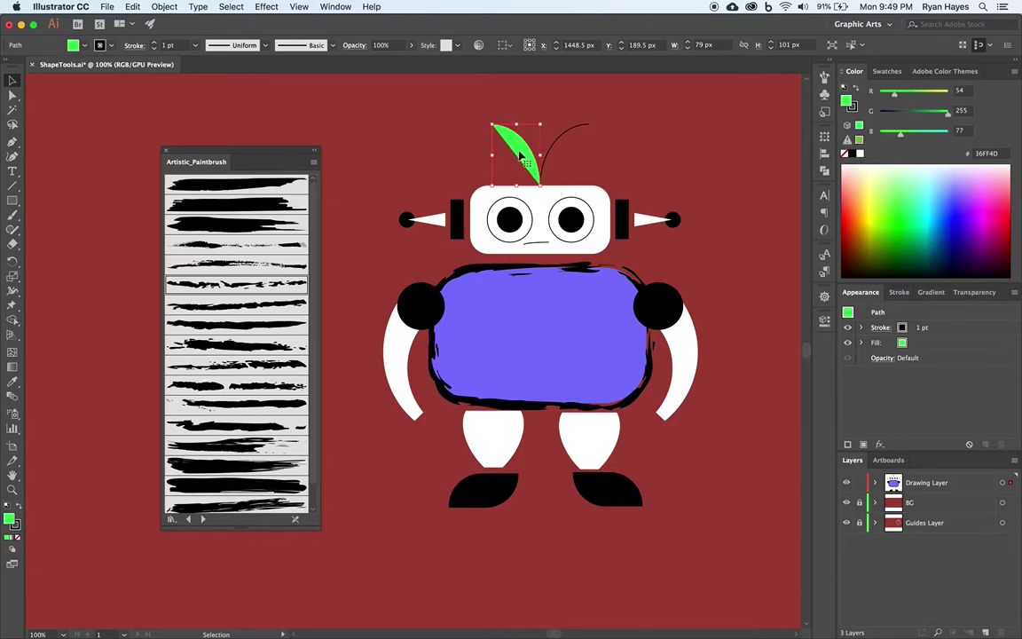
pyautogui.press('/')
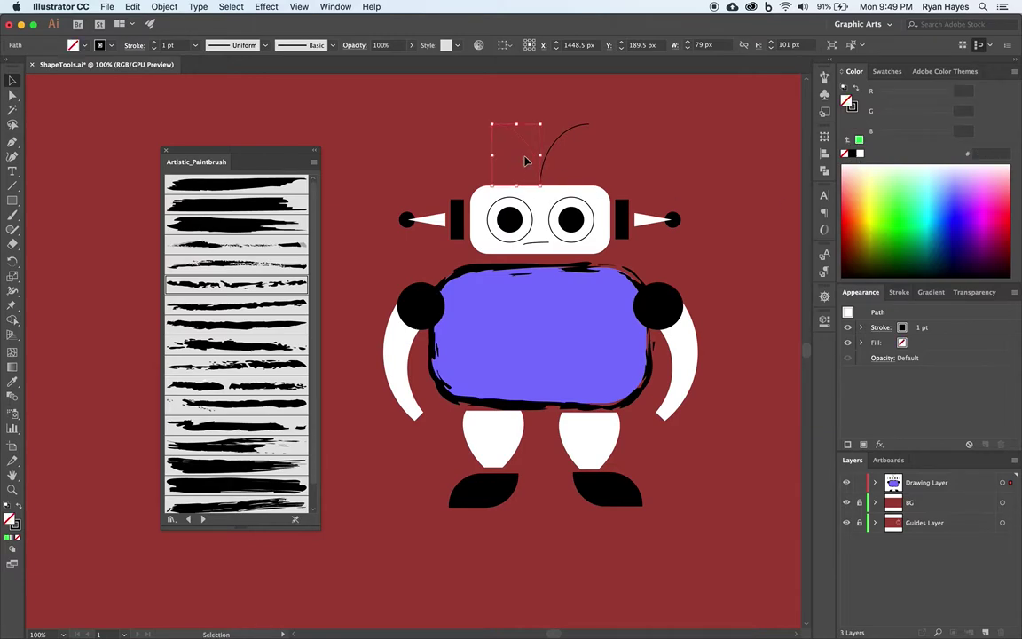
pyautogui.click(853, 111)
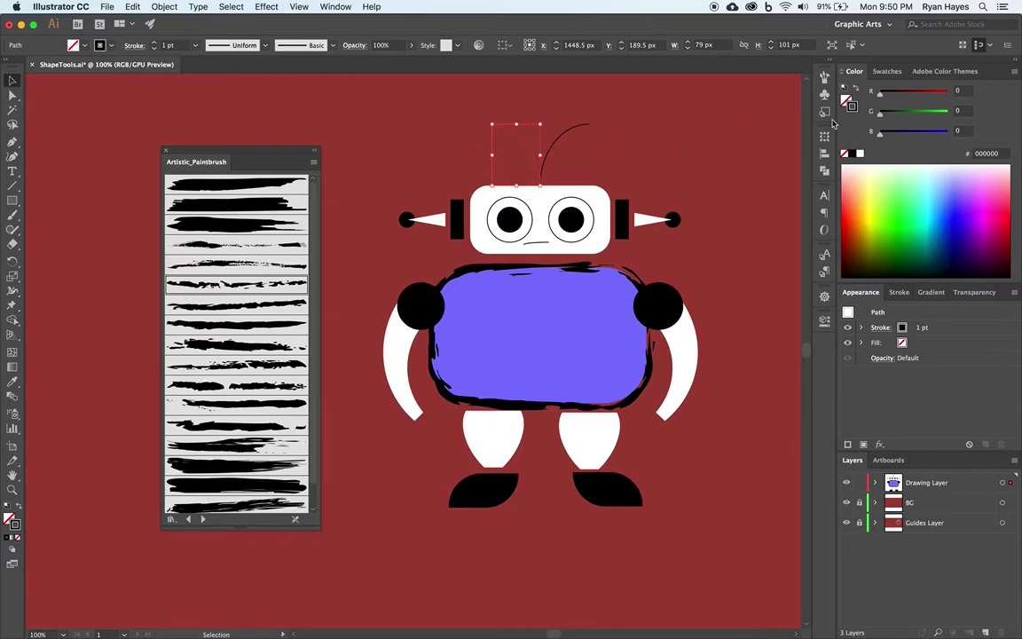
# Step: Give the left antenna a Brush 2 stroke with a lens width profile at 0.5 pt
pyautogui.click(233, 201)
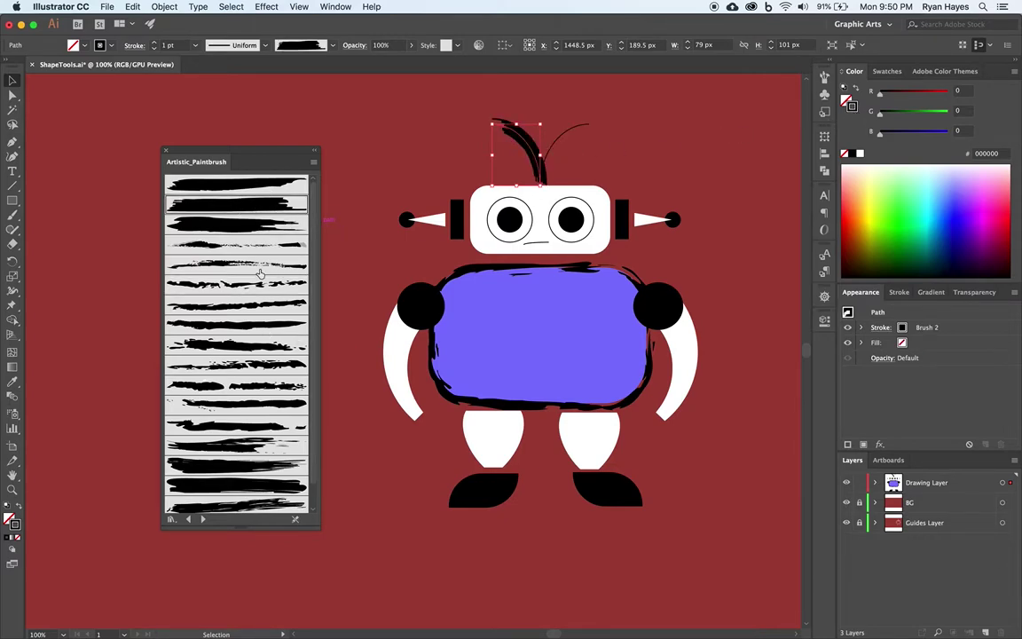
pyautogui.click(261, 46)
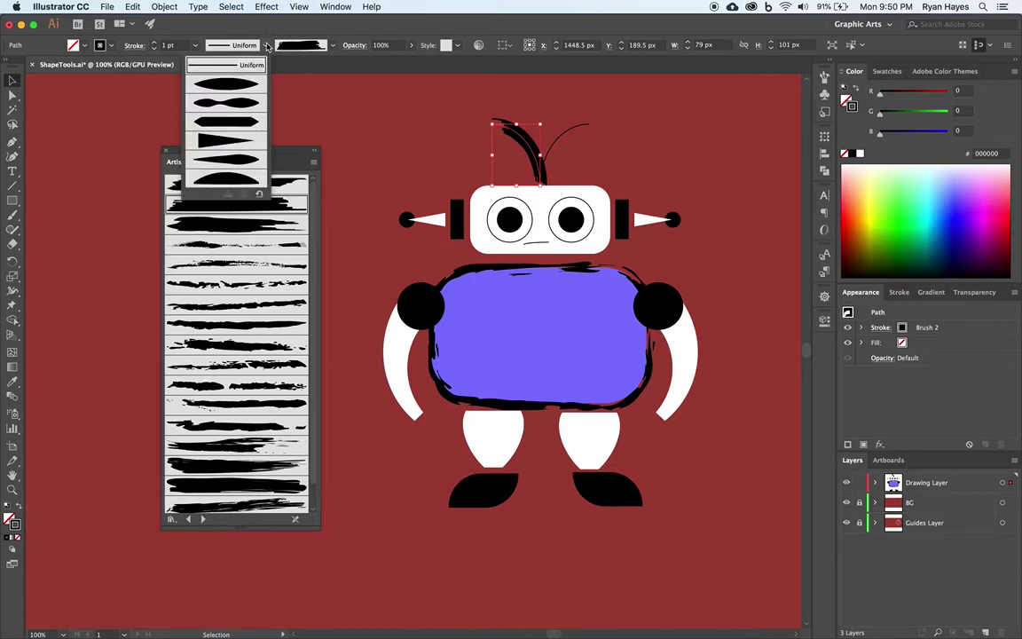
pyautogui.click(222, 98)
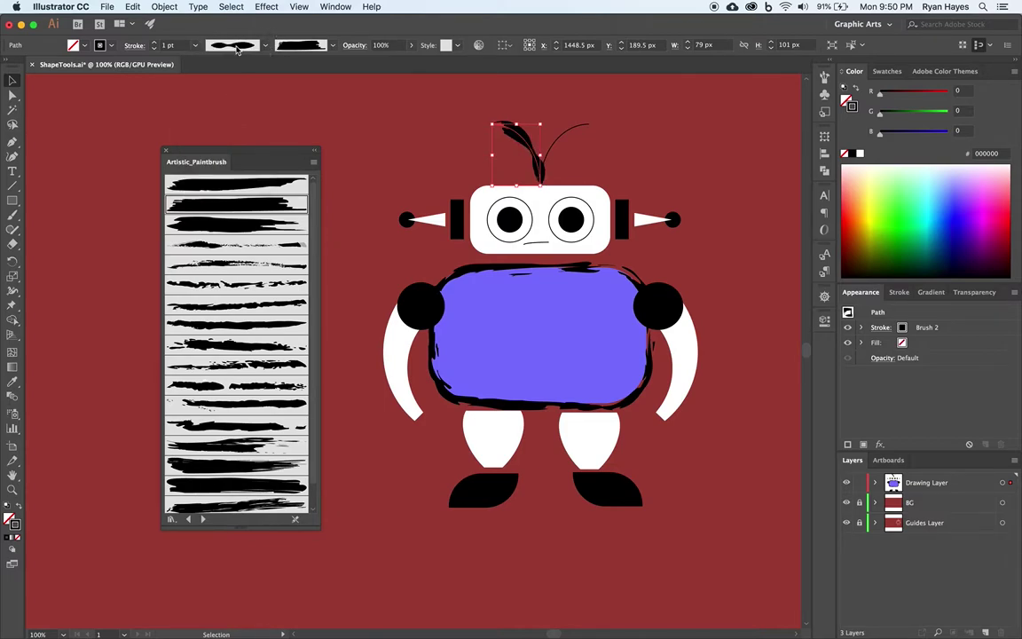
pyautogui.click(194, 46)
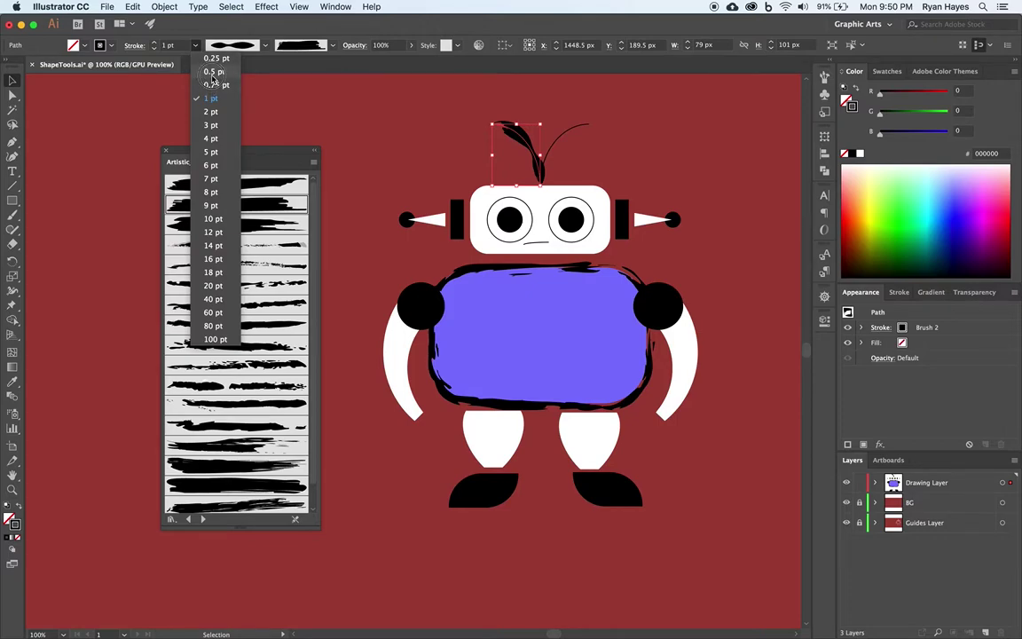
pyautogui.click(194, 71)
pyautogui.click(559, 141)
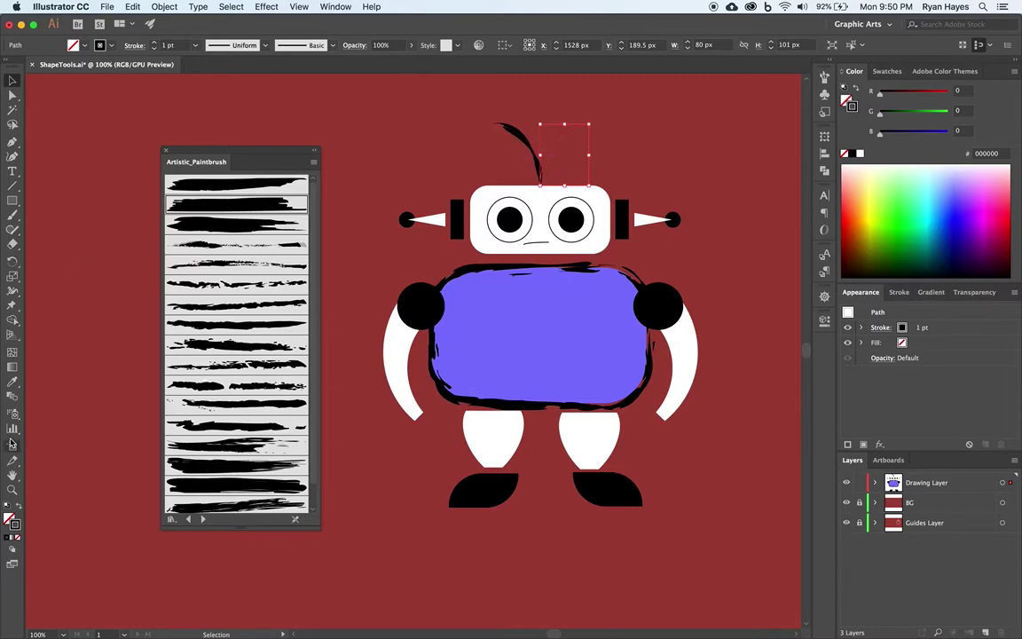
# Step: Eyedrop the left antenna's style onto the right one, then apply Brush 2 with a double-ended taper
pyautogui.click(12, 383)
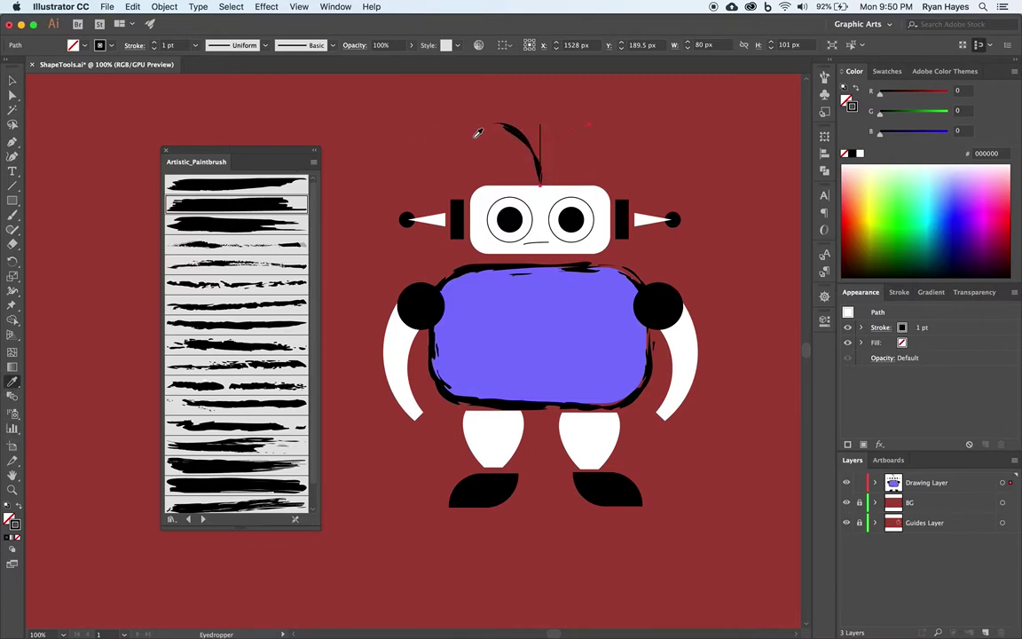
pyautogui.click(523, 133)
pyautogui.click(237, 210)
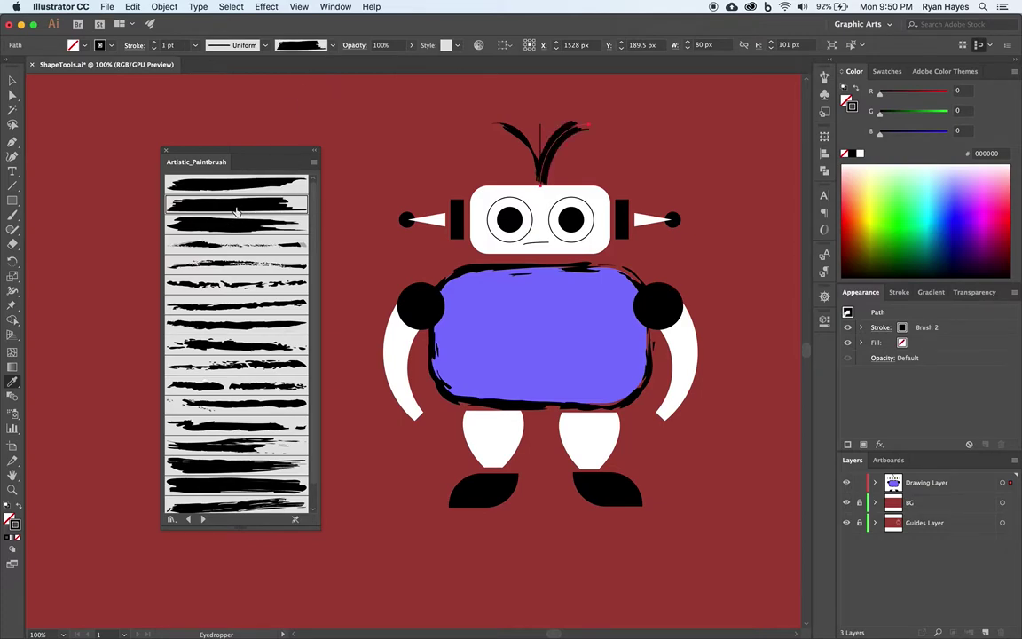
pyautogui.click(263, 46)
pyautogui.click(239, 101)
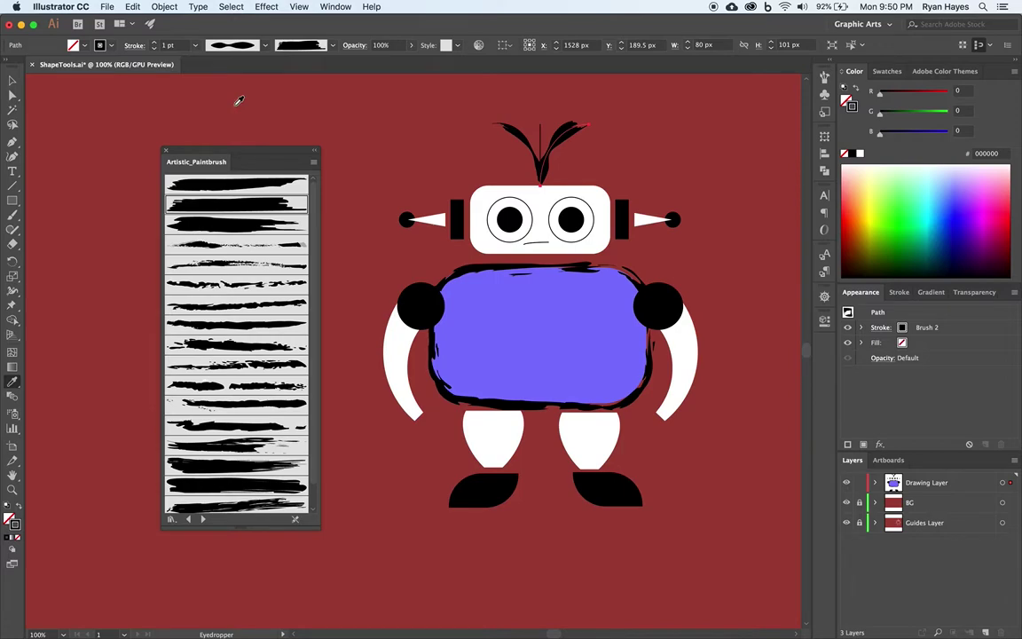
# Step: Set the right antenna's stroke to 2 pt, then reduce it to 0.75 pt
pyautogui.click(194, 45)
pyautogui.click(213, 111)
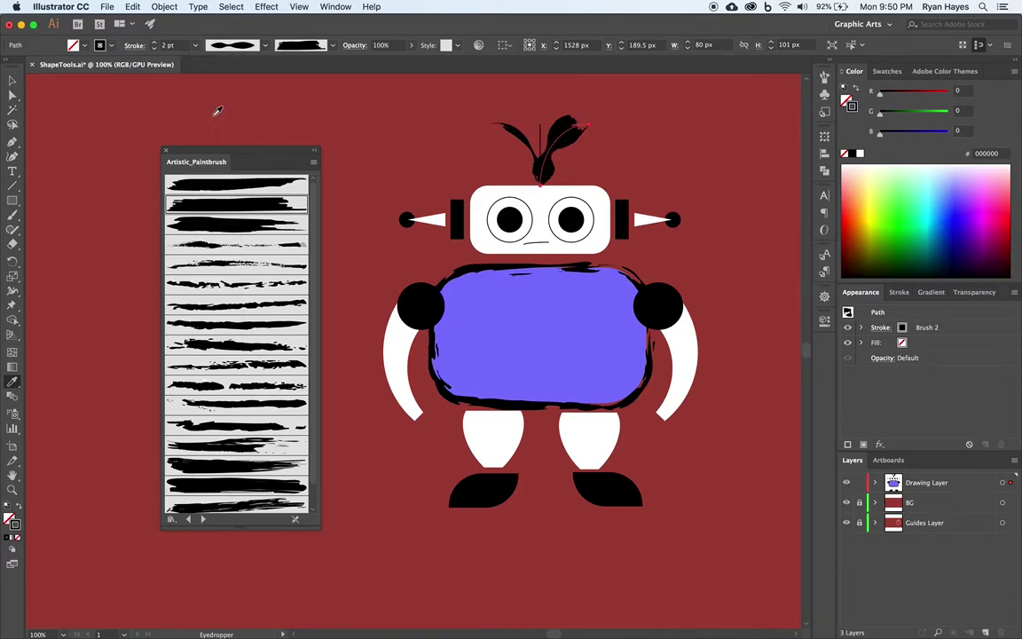
pyautogui.click(197, 45)
pyautogui.click(184, 83)
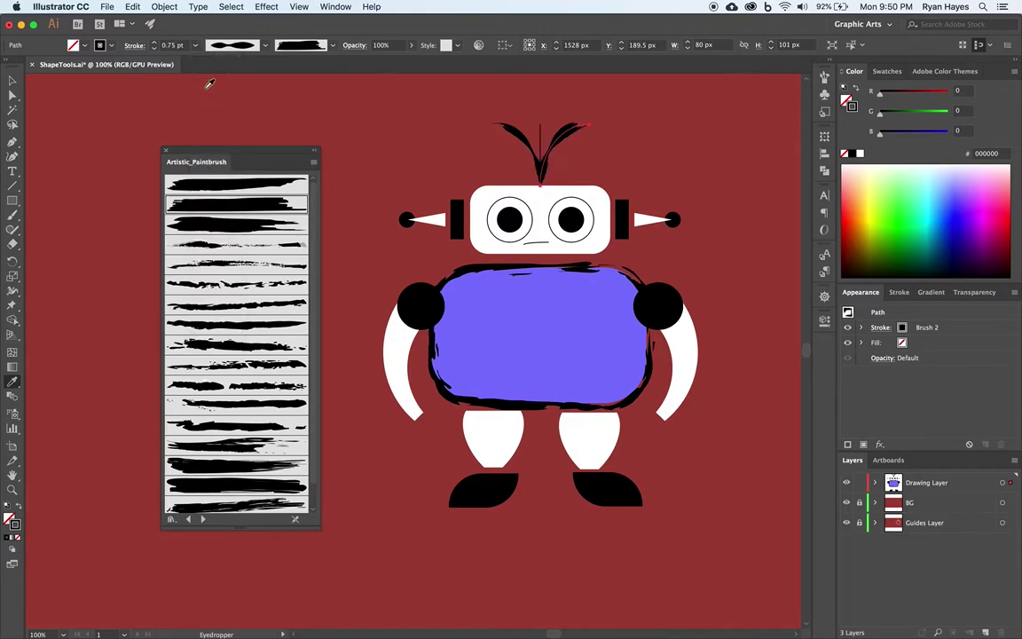
pyautogui.click(13, 80)
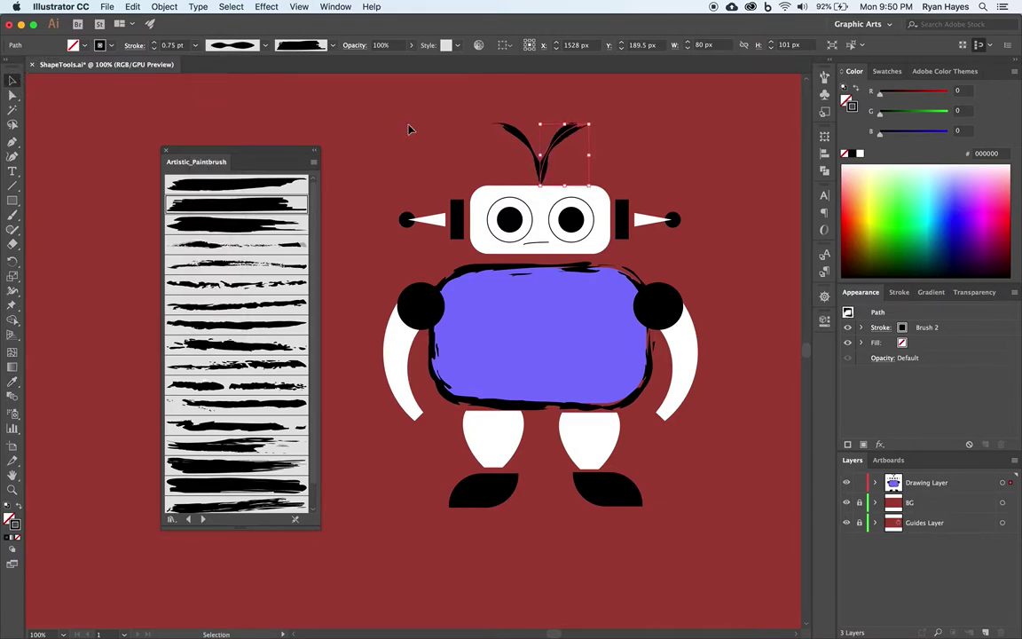
pyautogui.click(529, 112)
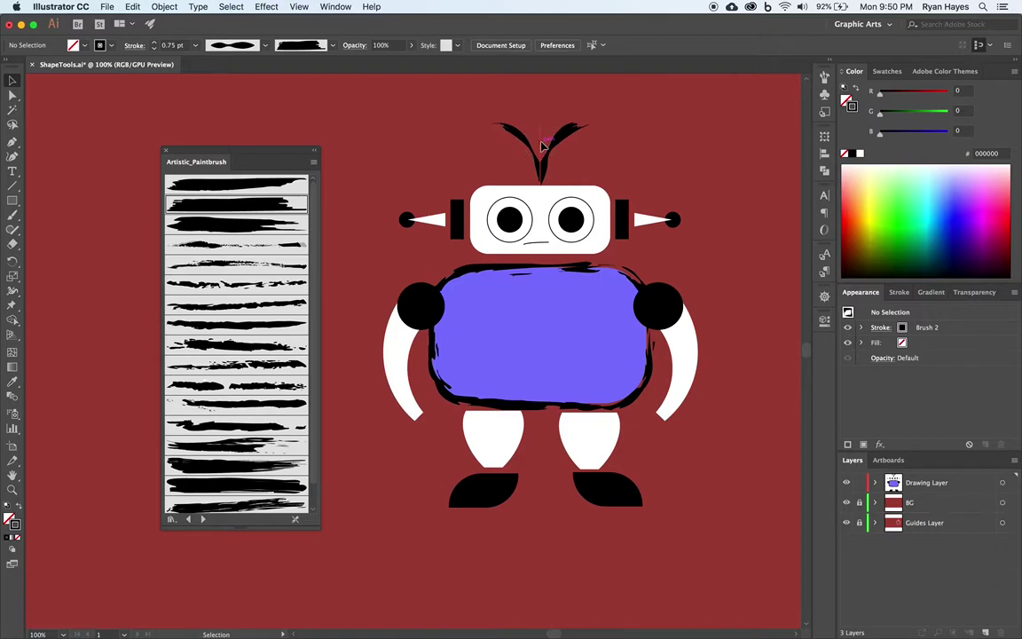
pyautogui.click(540, 142)
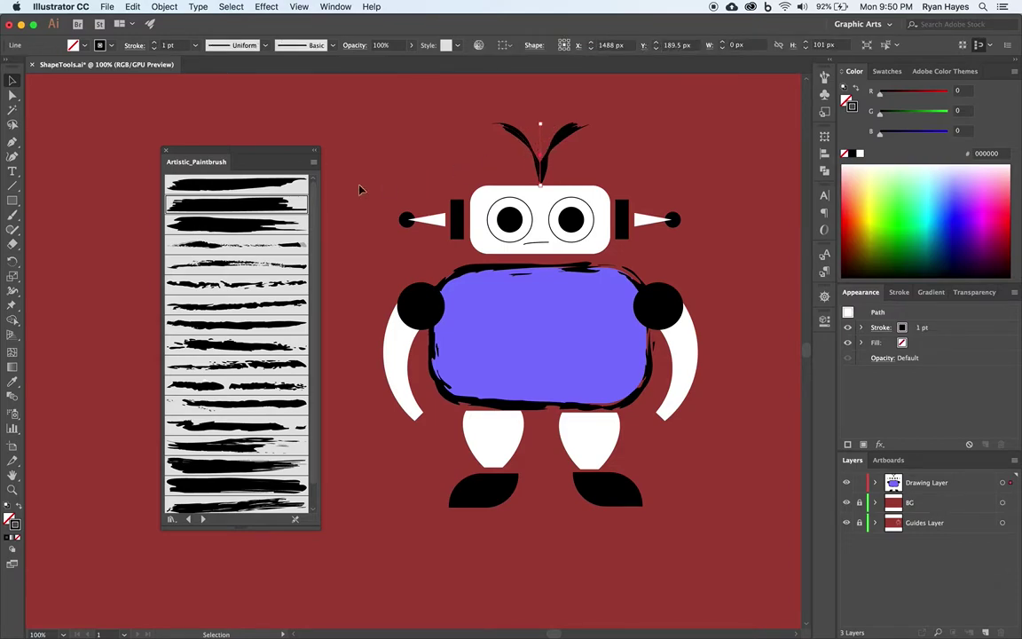
# Step: Restyle the middle antenna line with Brush 2, a leaf-shaped tapered width profile and 0.25 pt stroke weight
pyautogui.click(238, 286)
pyautogui.click(234, 205)
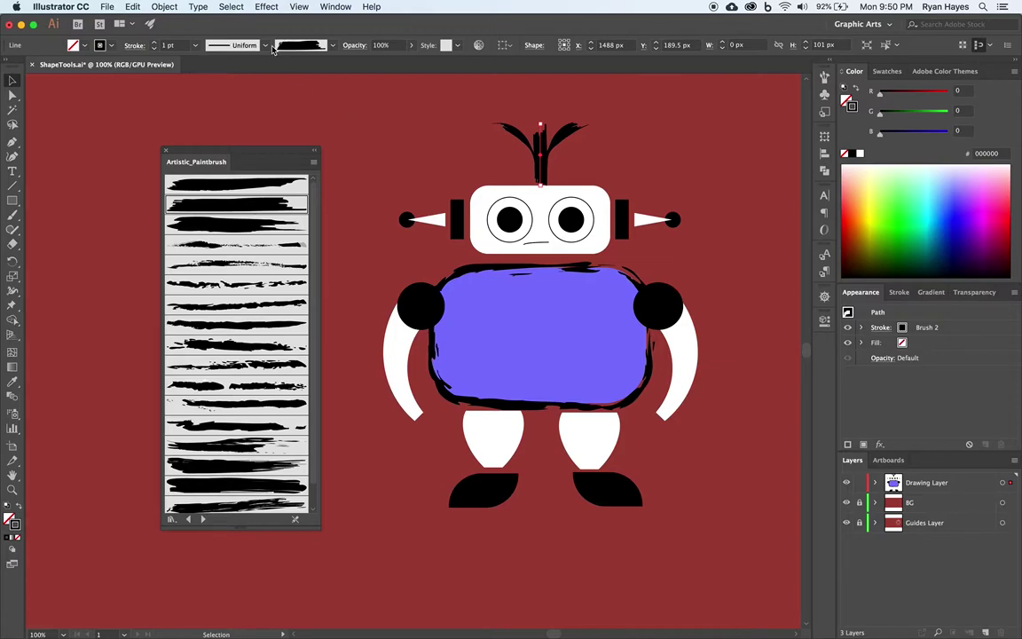
pyautogui.click(241, 44)
pyautogui.click(222, 78)
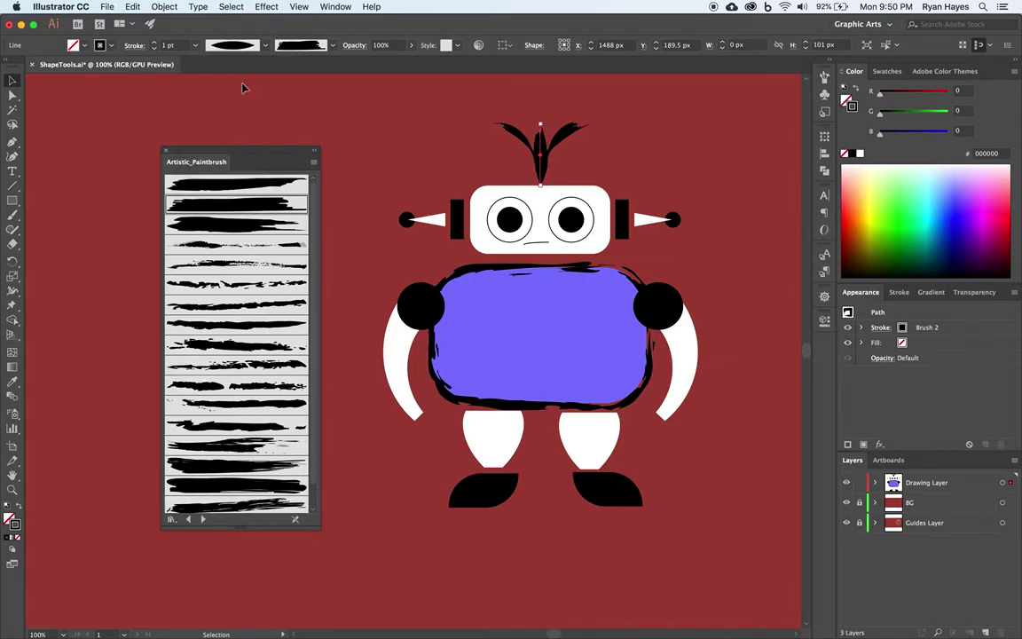
pyautogui.click(194, 44)
pyautogui.click(206, 64)
pyautogui.click(410, 144)
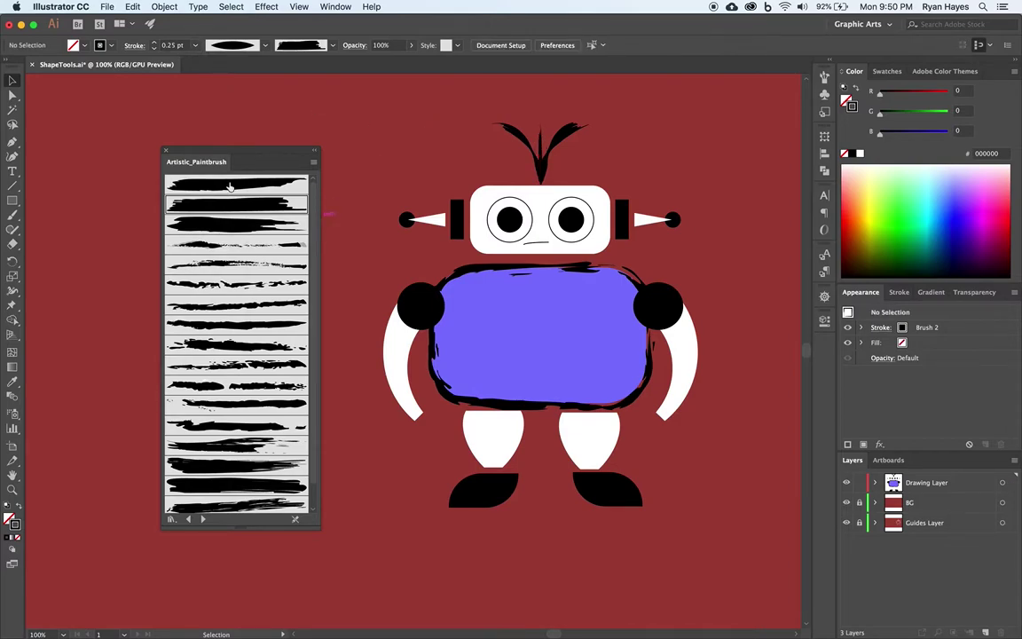